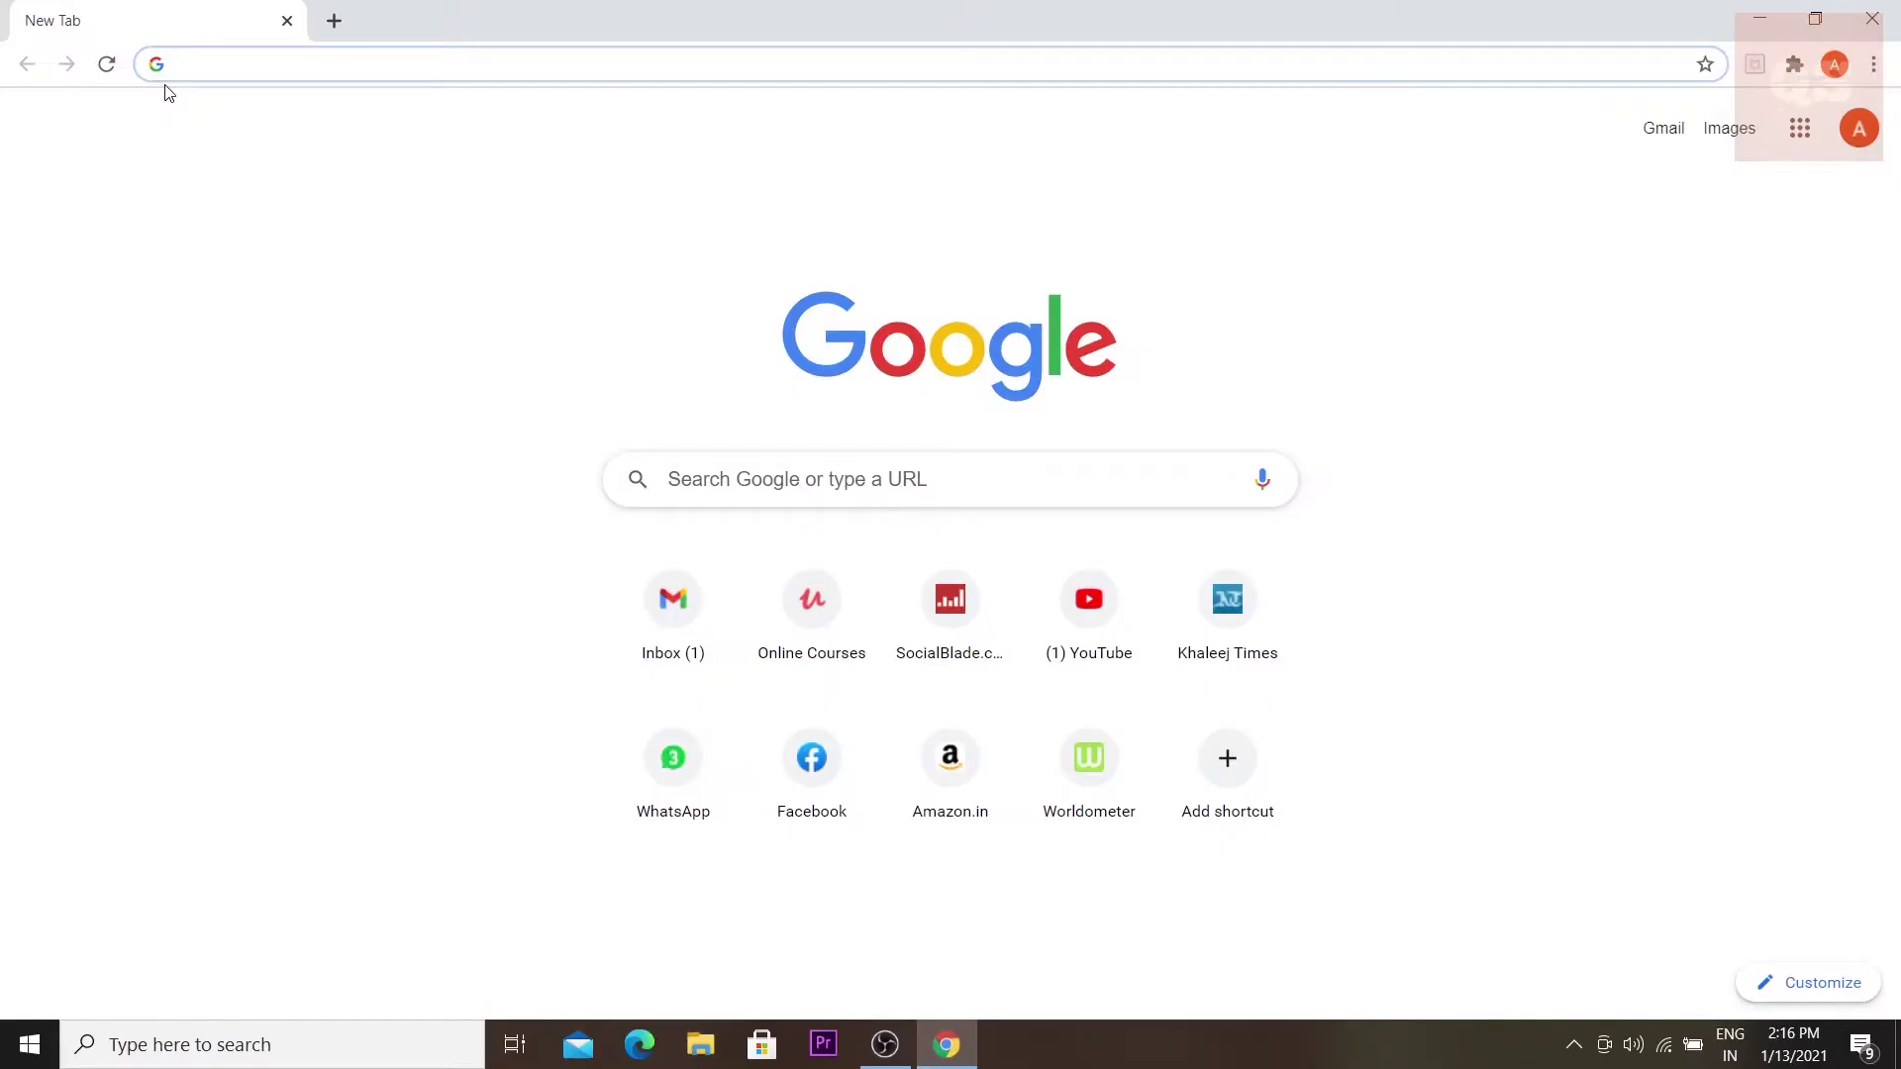
Step: Go to edelivery.oracle.com and open the Create Your Oracle Account form
type("edelivery.oracle.com")
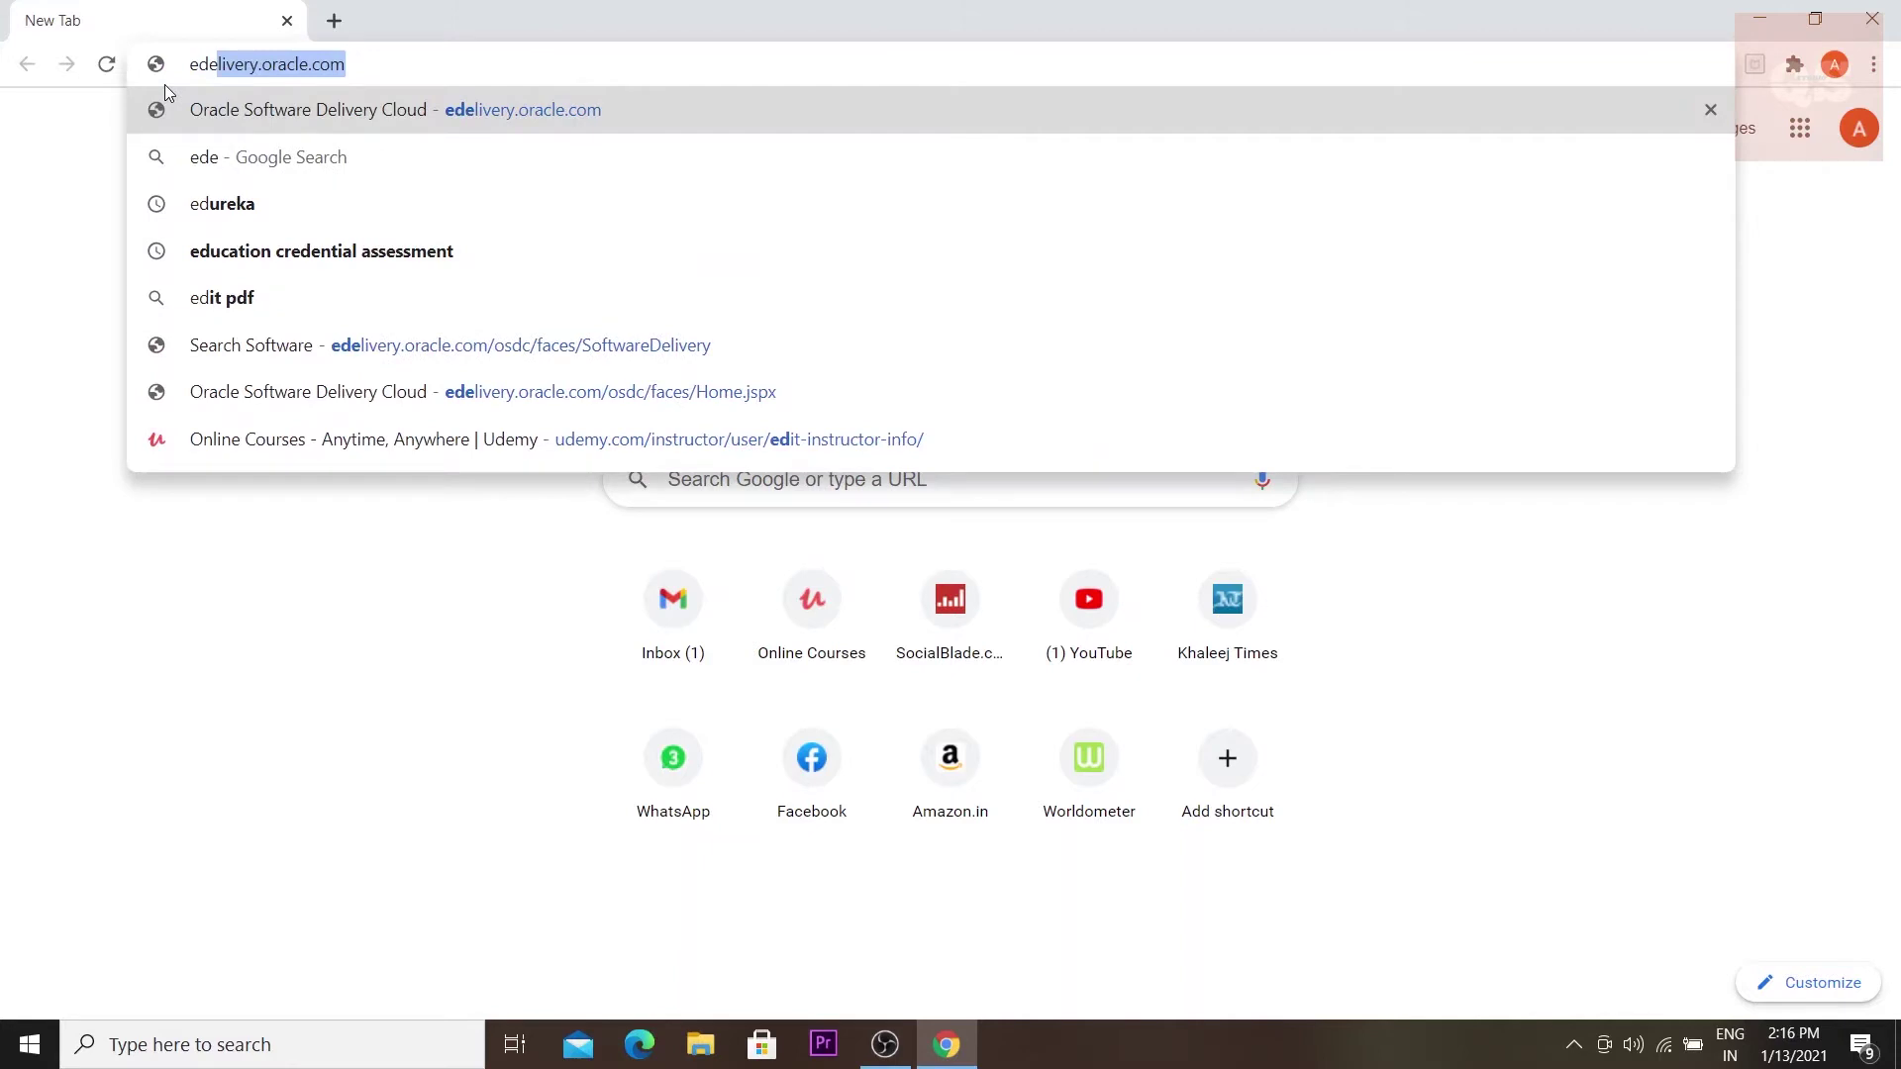
left_click(483, 119)
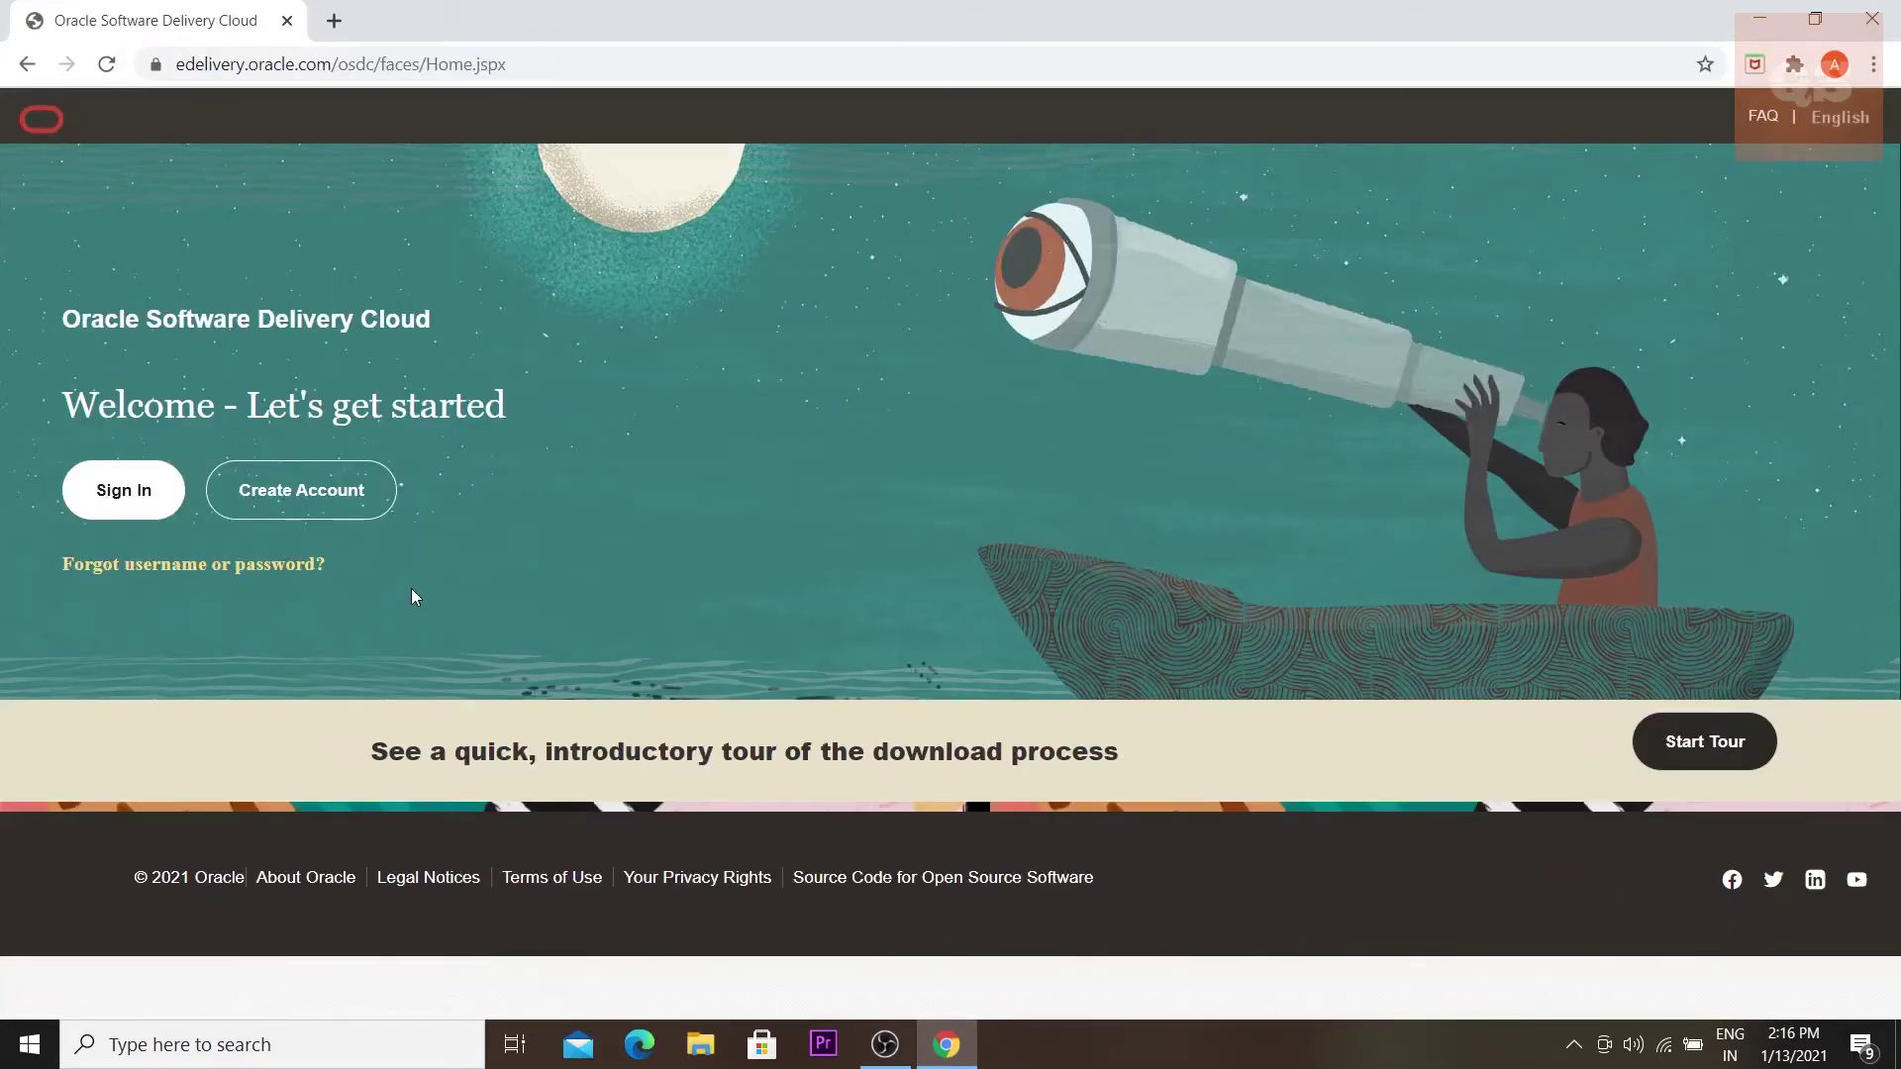
left_click(332, 498)
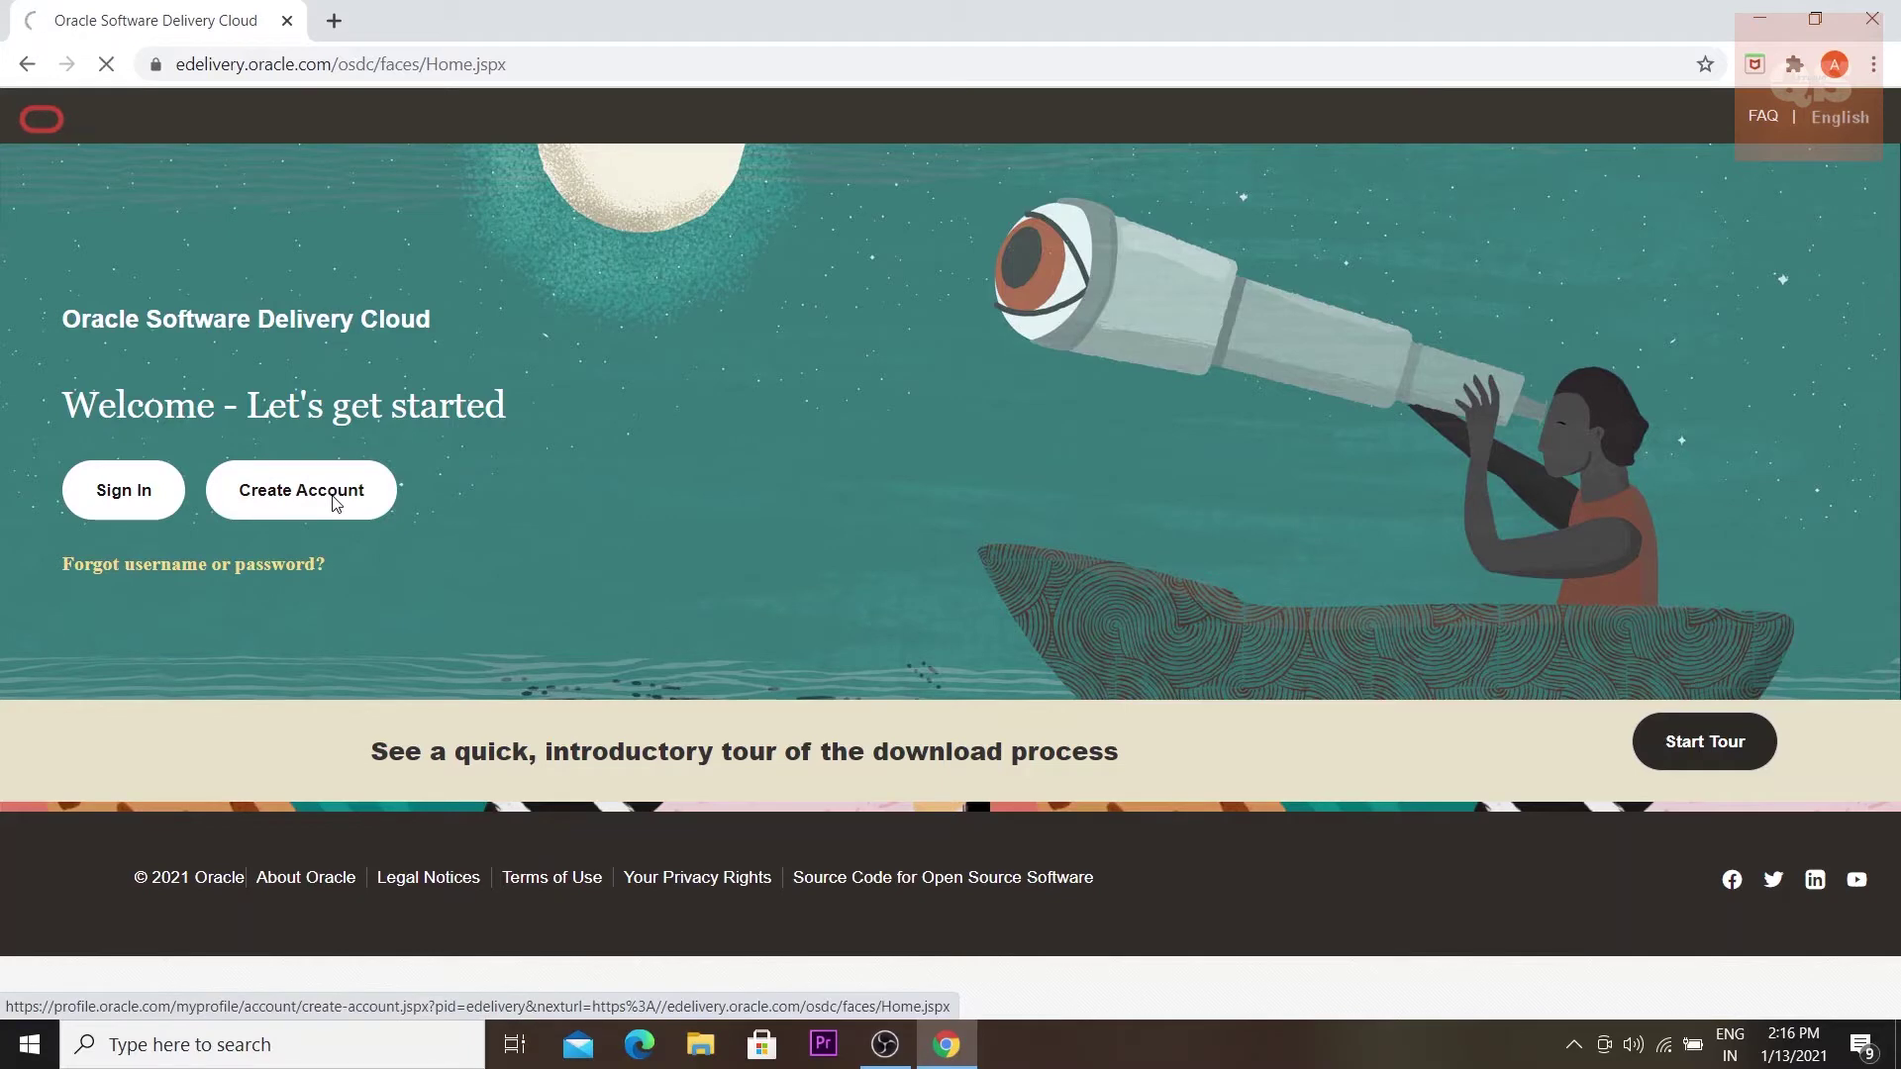
Step: Scroll through the Oracle account registration form to review its fields
scroll(1674, 352, "down", 1)
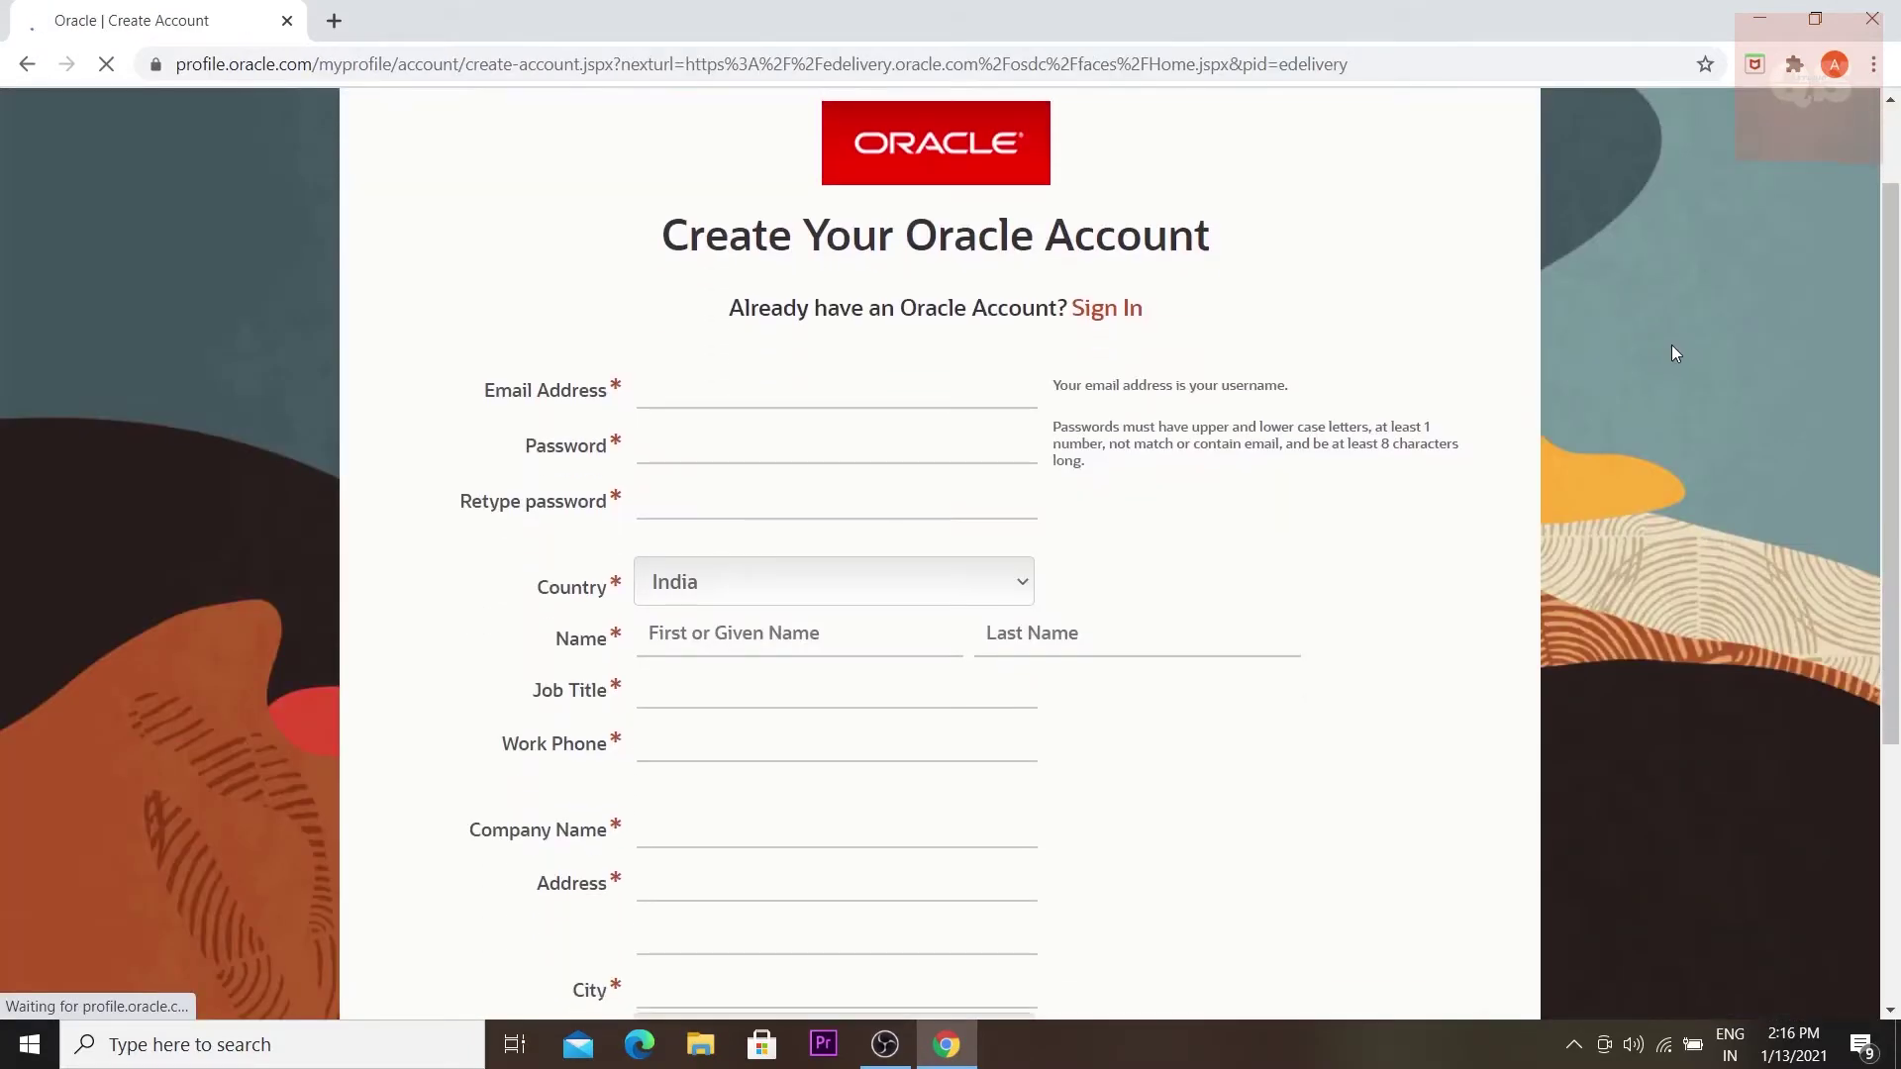
scroll(1674, 354, "down", 1)
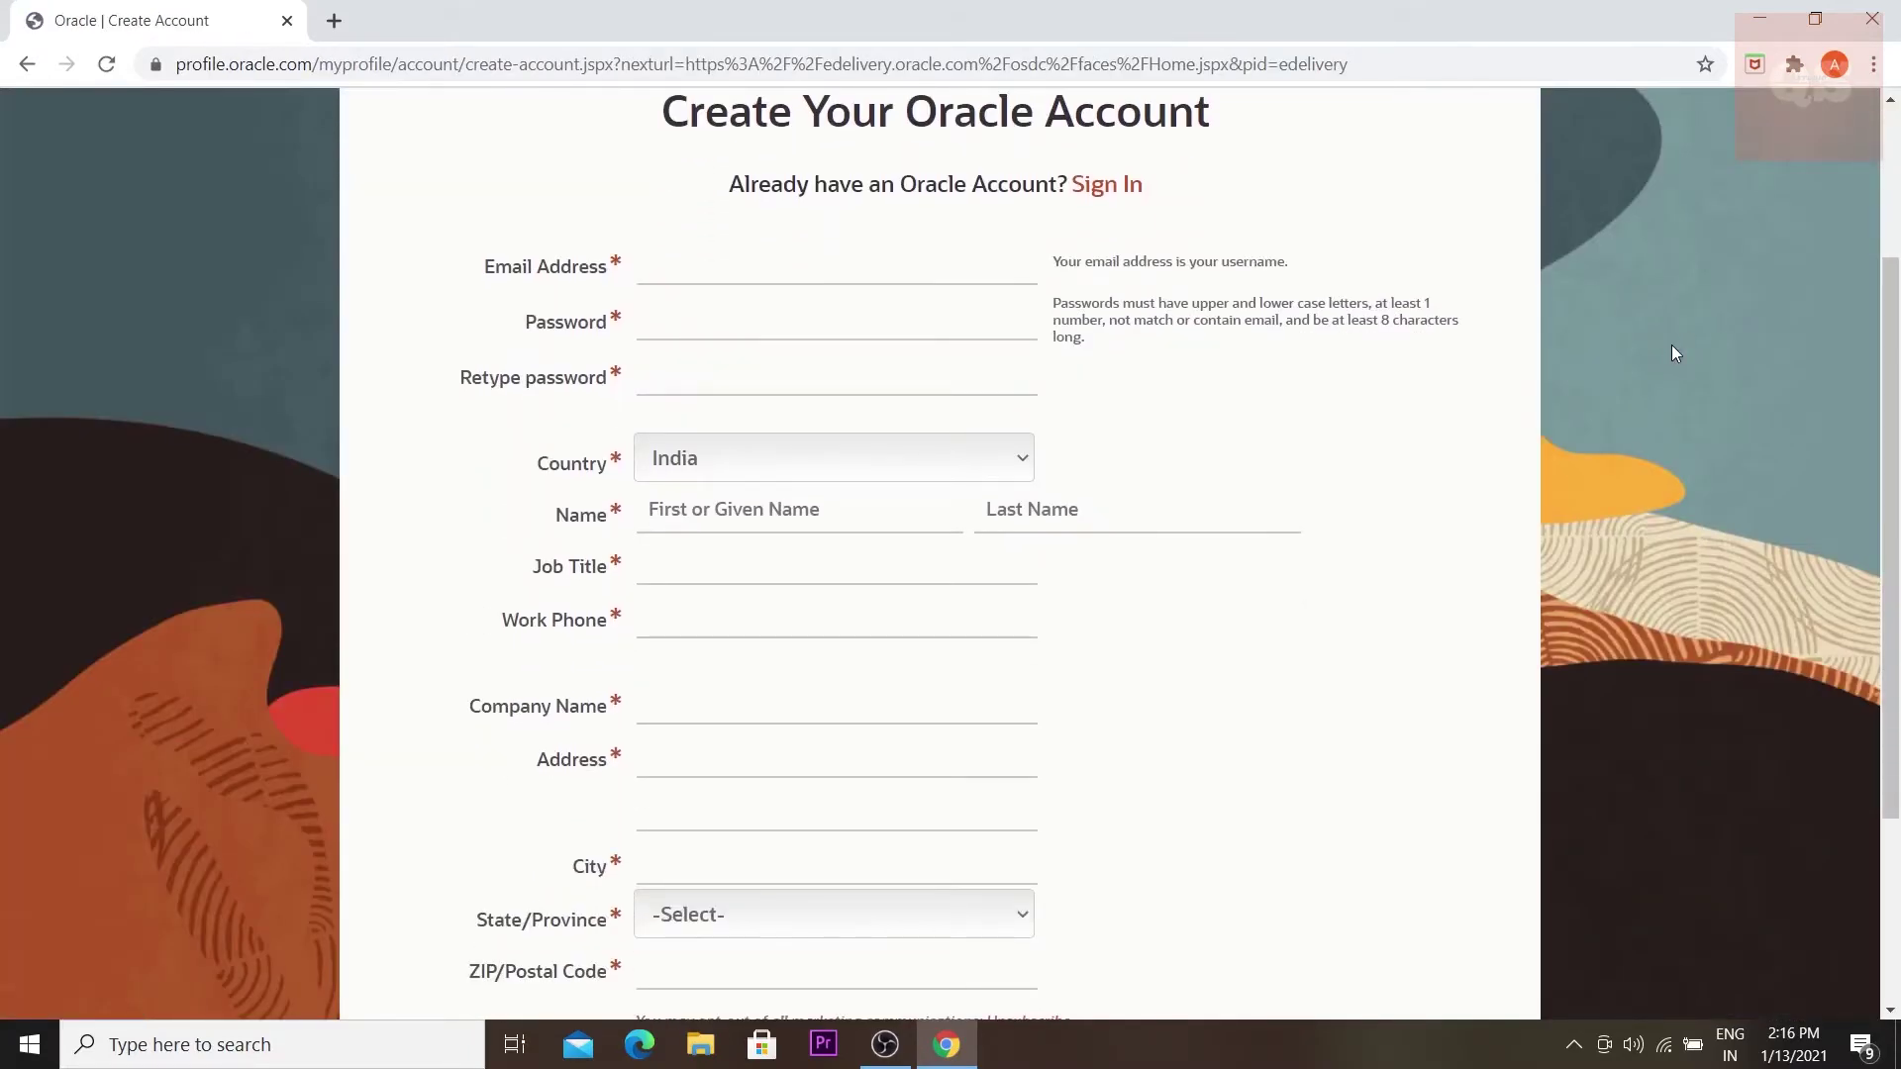
scroll(1672, 348, "up", 1)
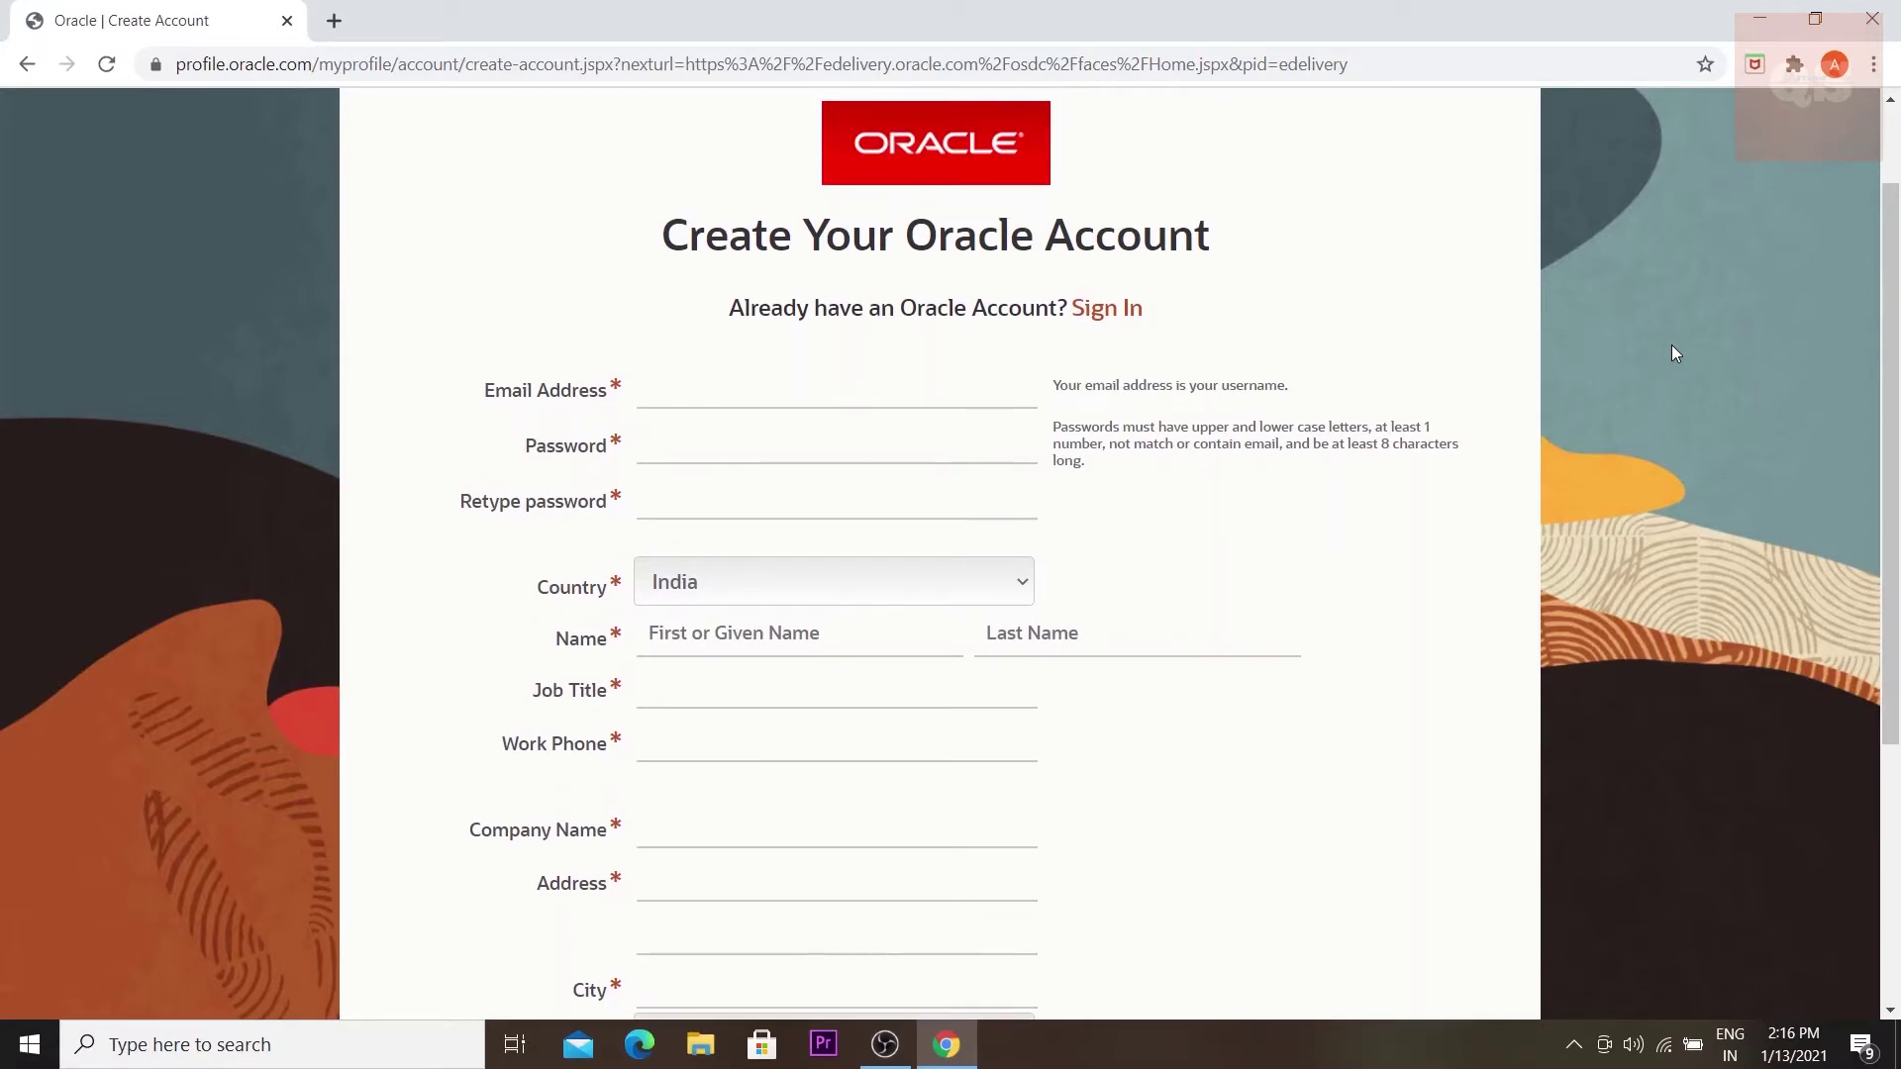
scroll(1673, 354, "down", 3)
scroll(1673, 354, "up", 1)
scroll(1673, 354, "up", 1)
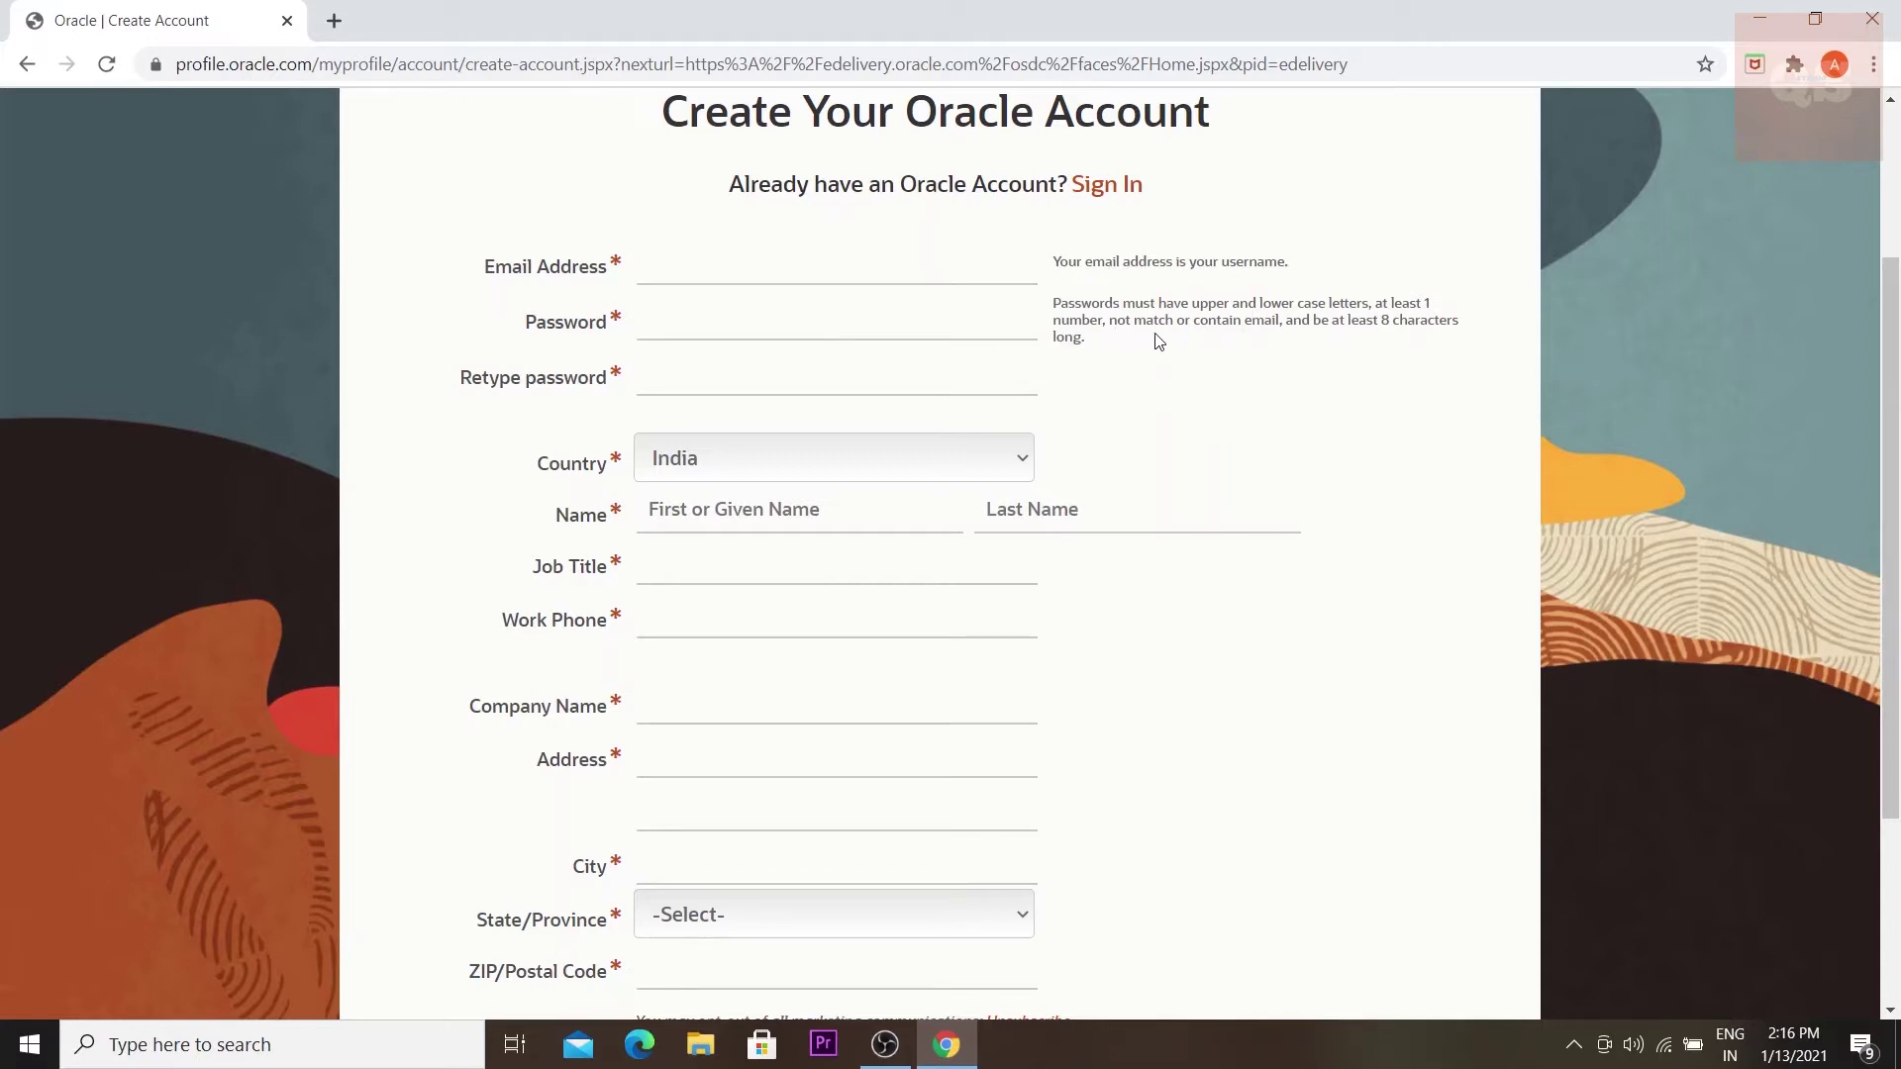
scroll(1158, 341, "down", 1)
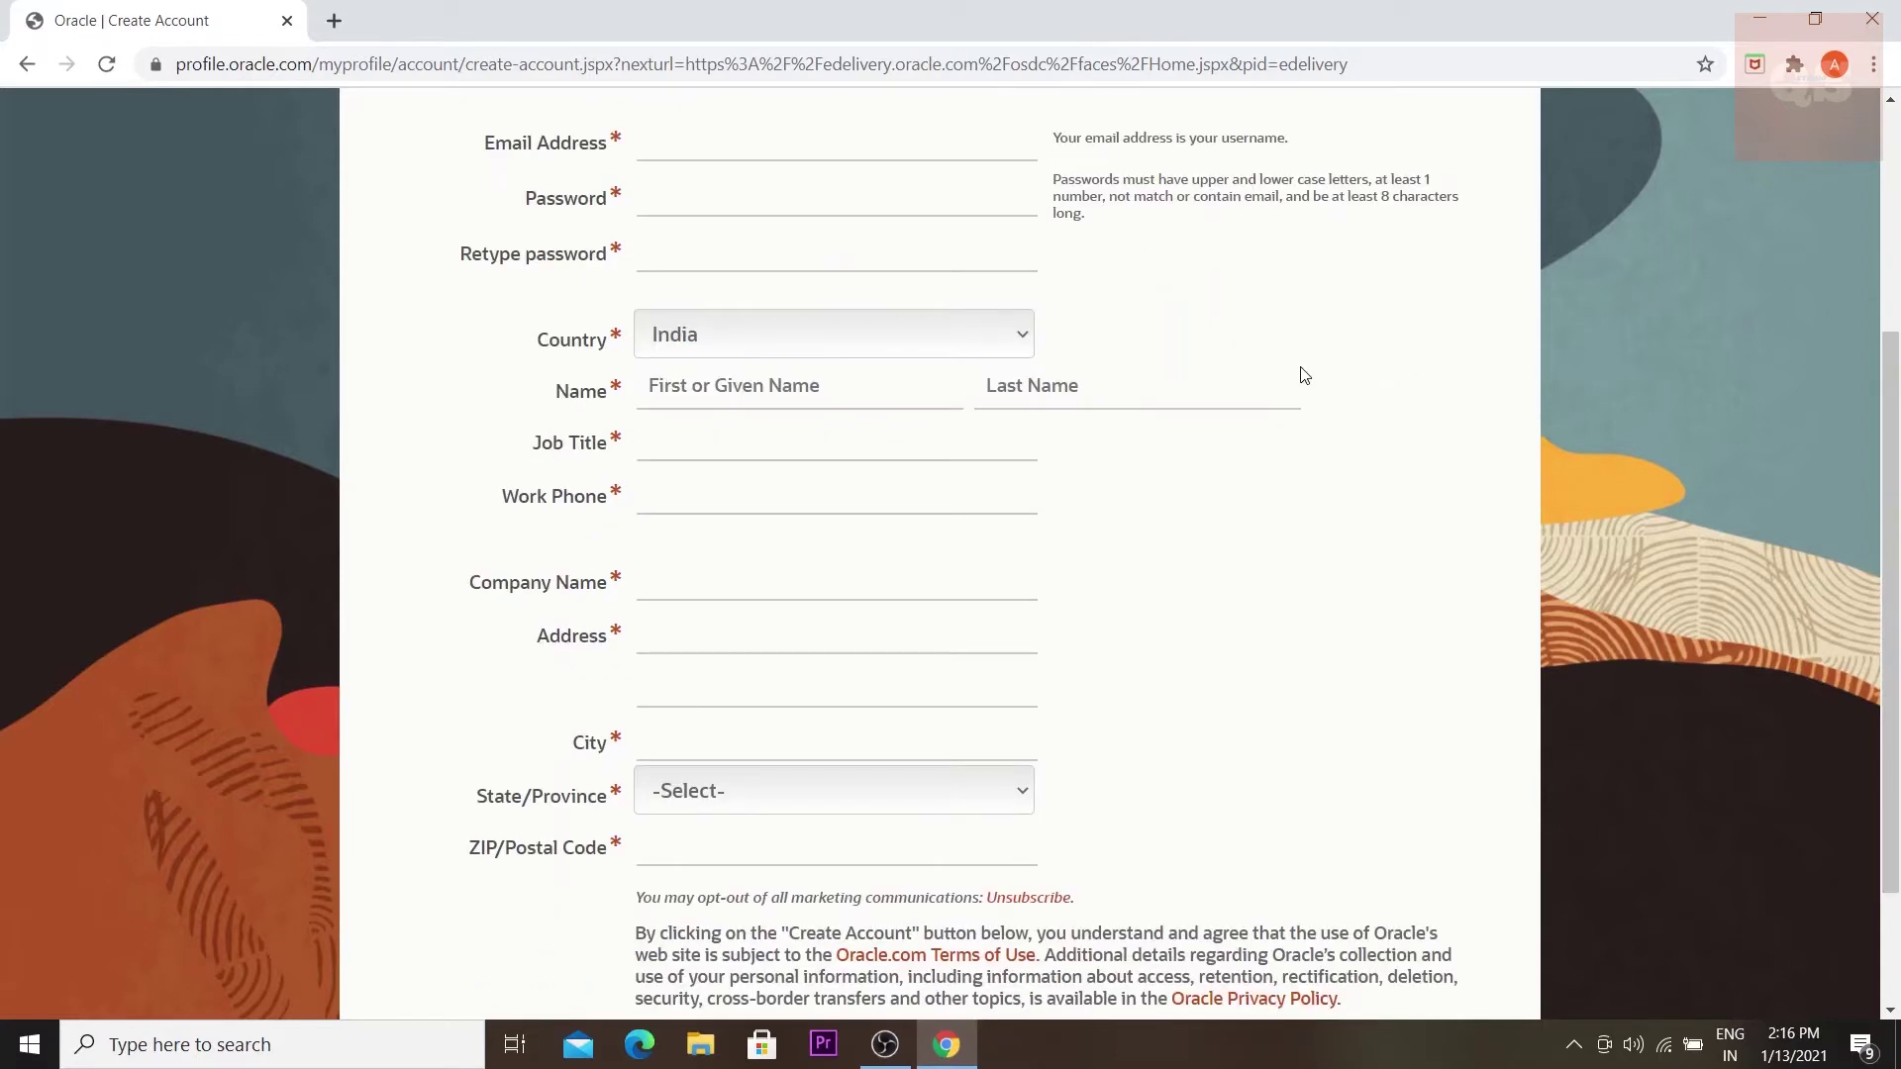
scroll(798, 413, "down", 1)
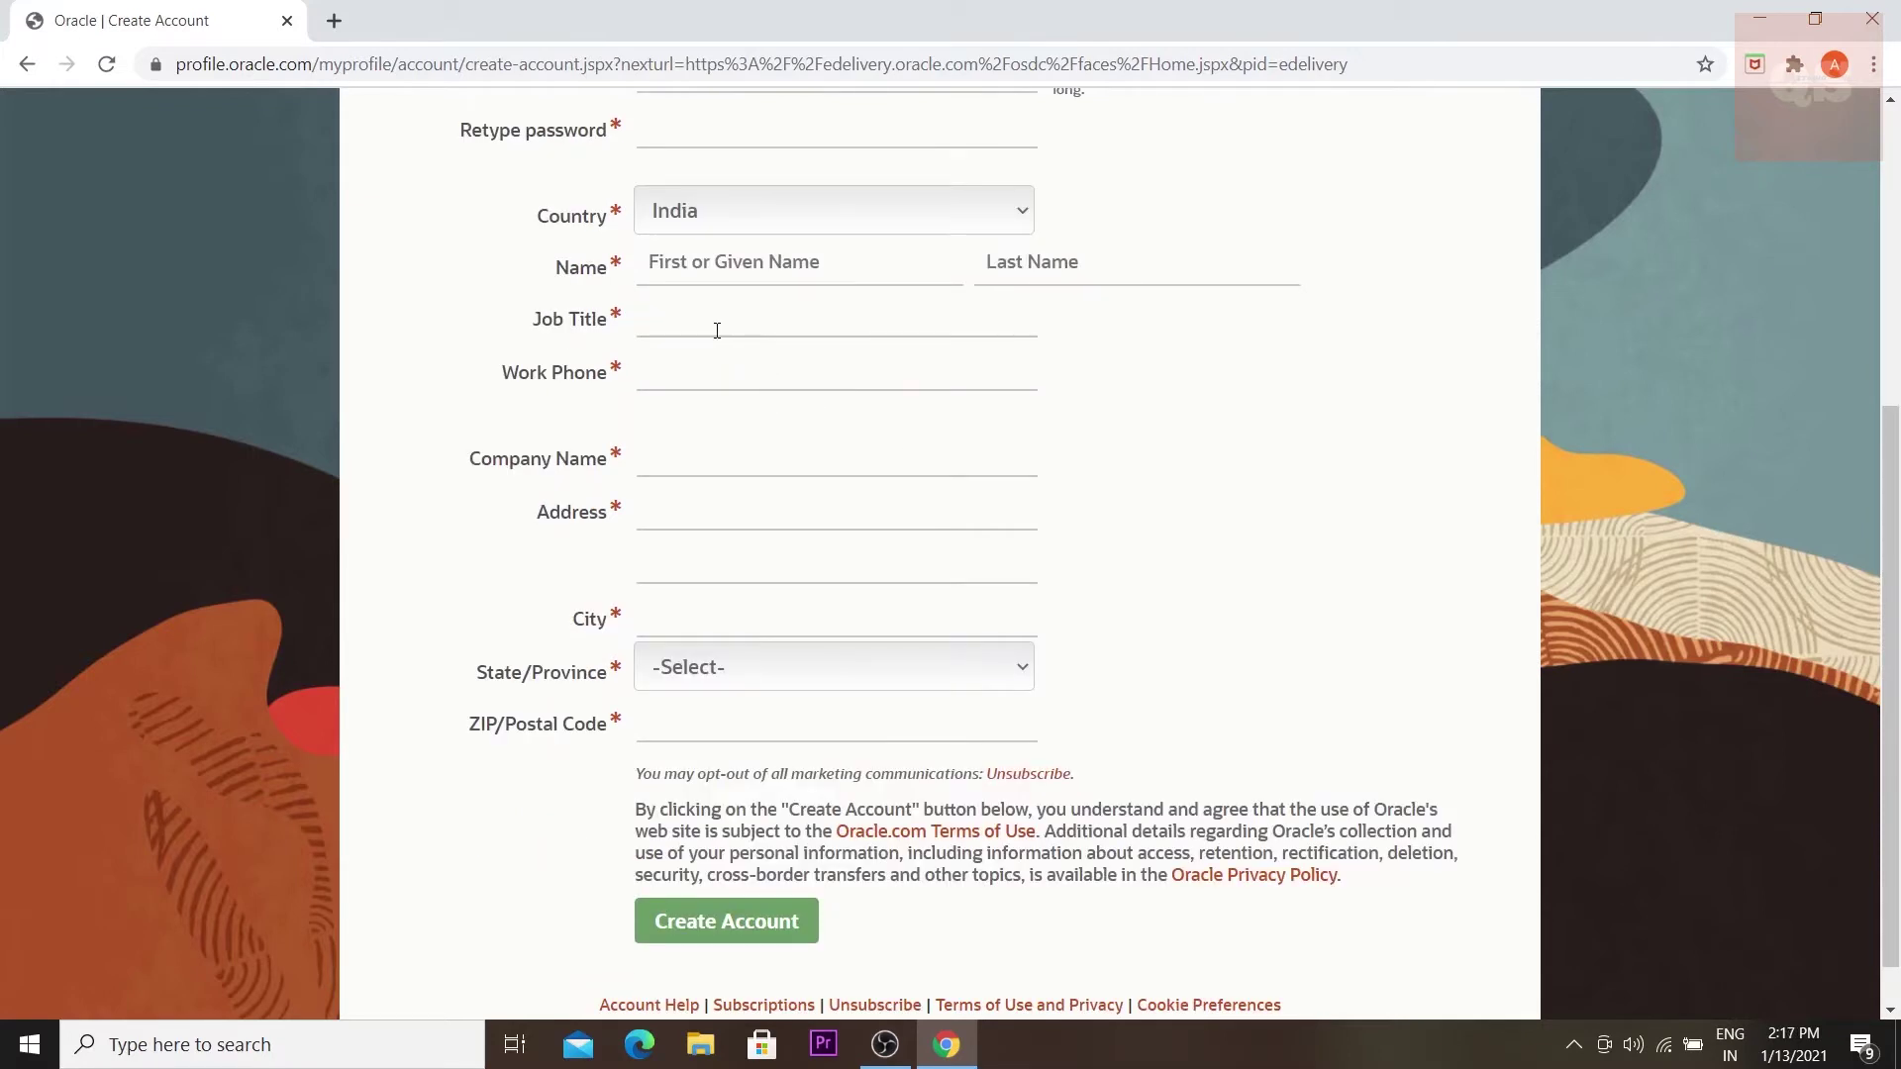
scroll(727, 364, "down", 1)
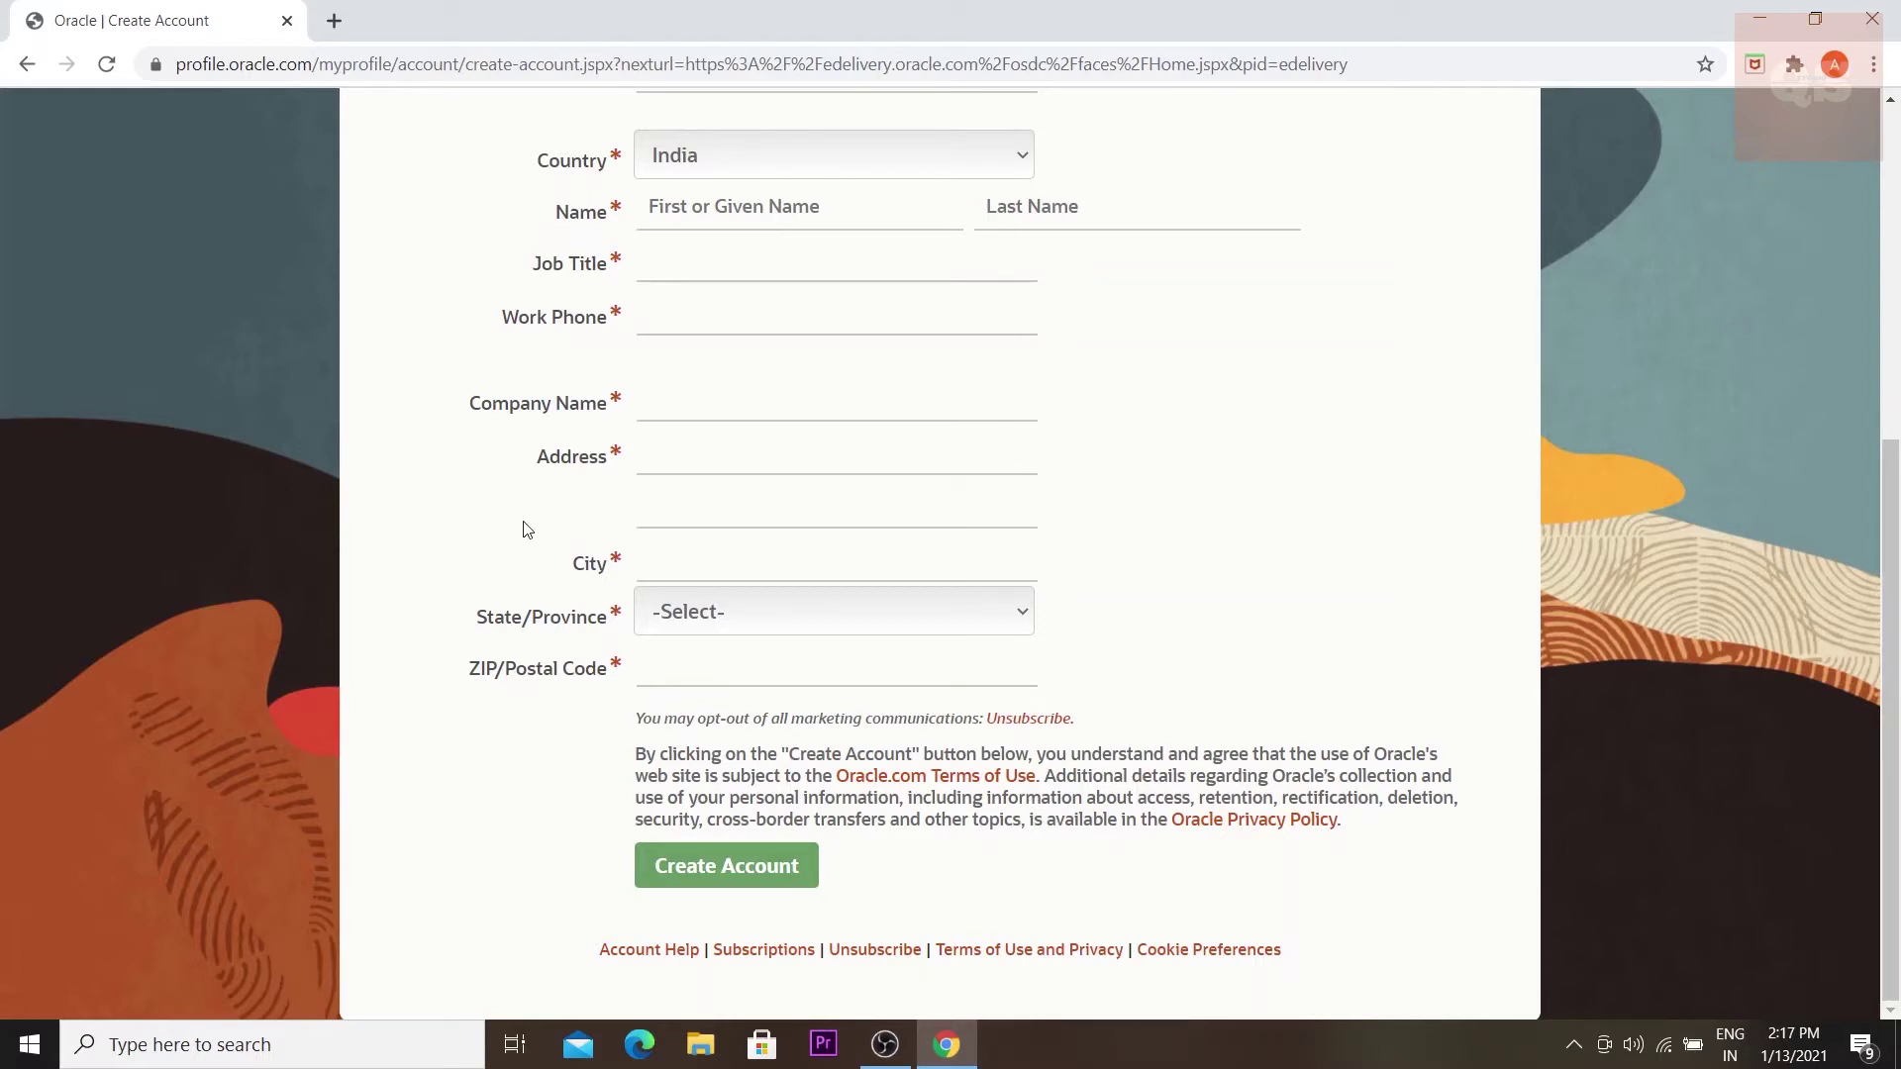
scroll(523, 530, "up", 3)
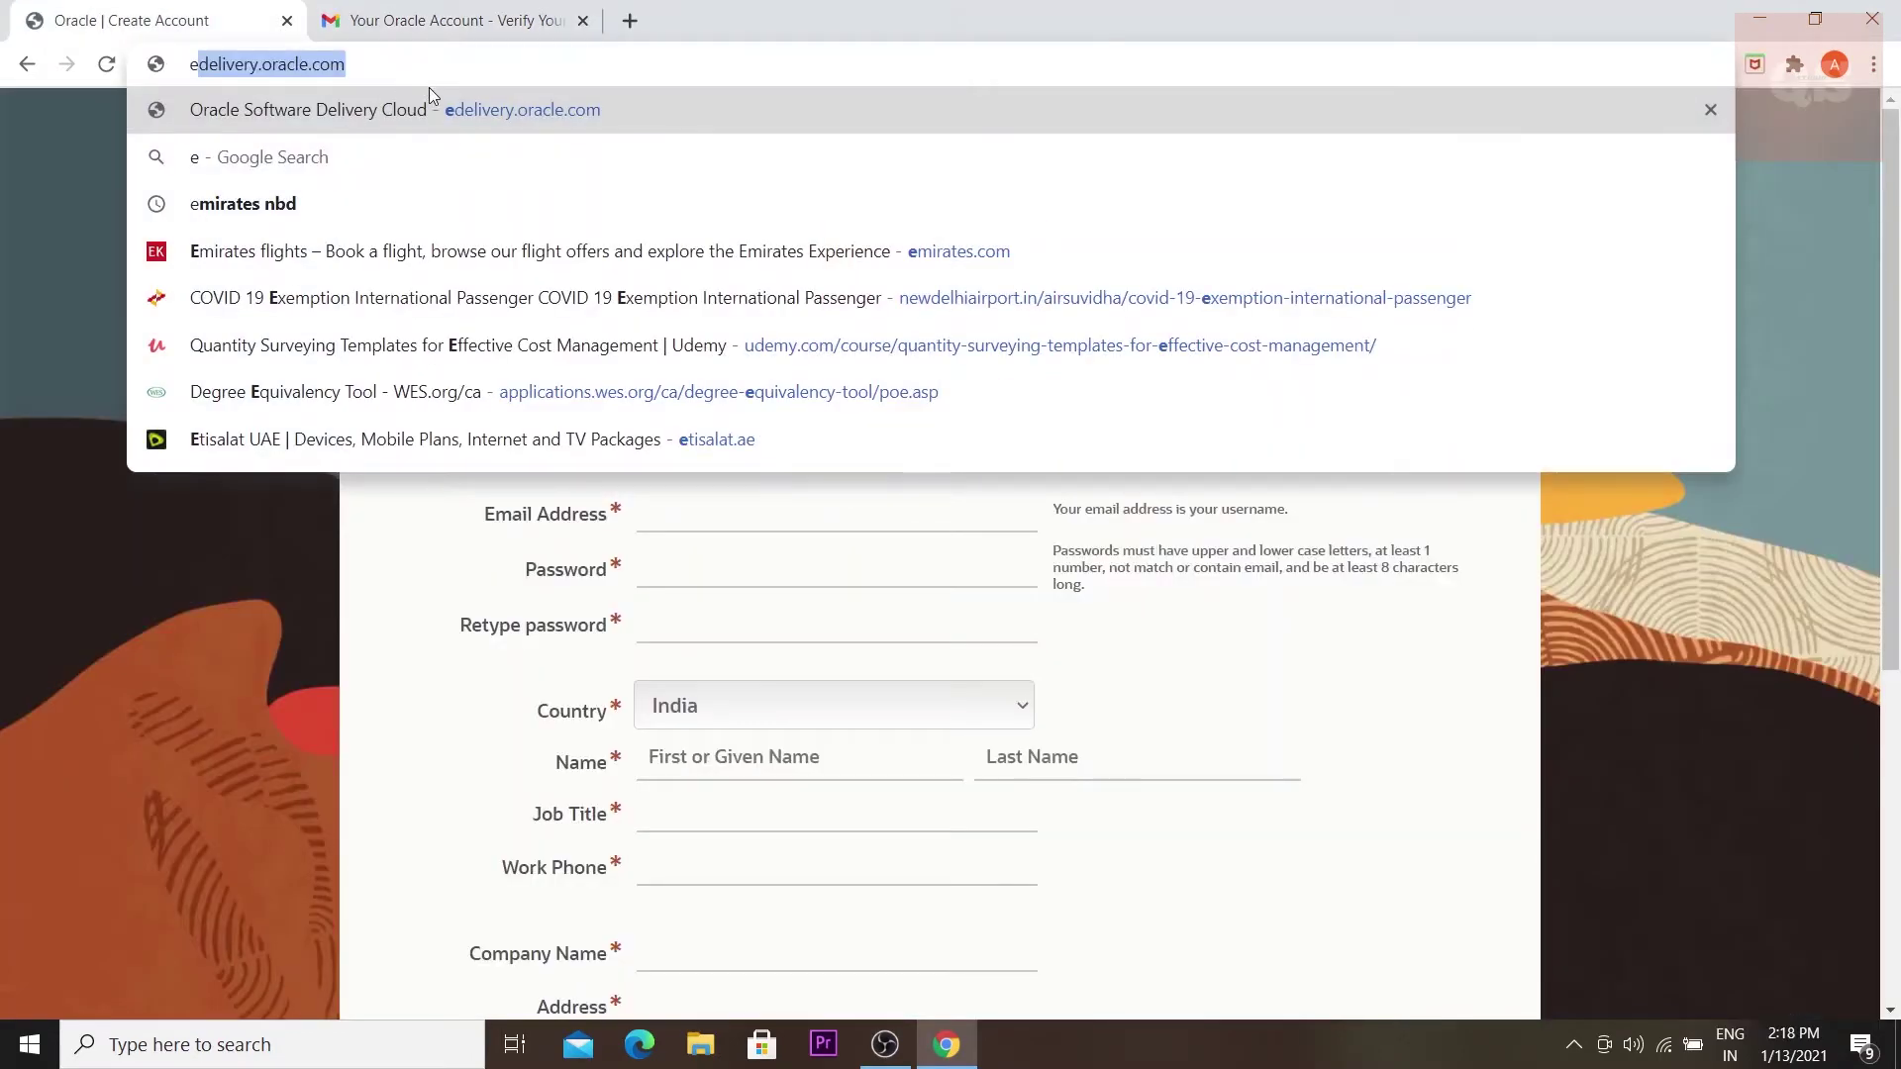
Step: Return to the Oracle Software Delivery Cloud home page and sign in with the saved account
left_click(448, 109)
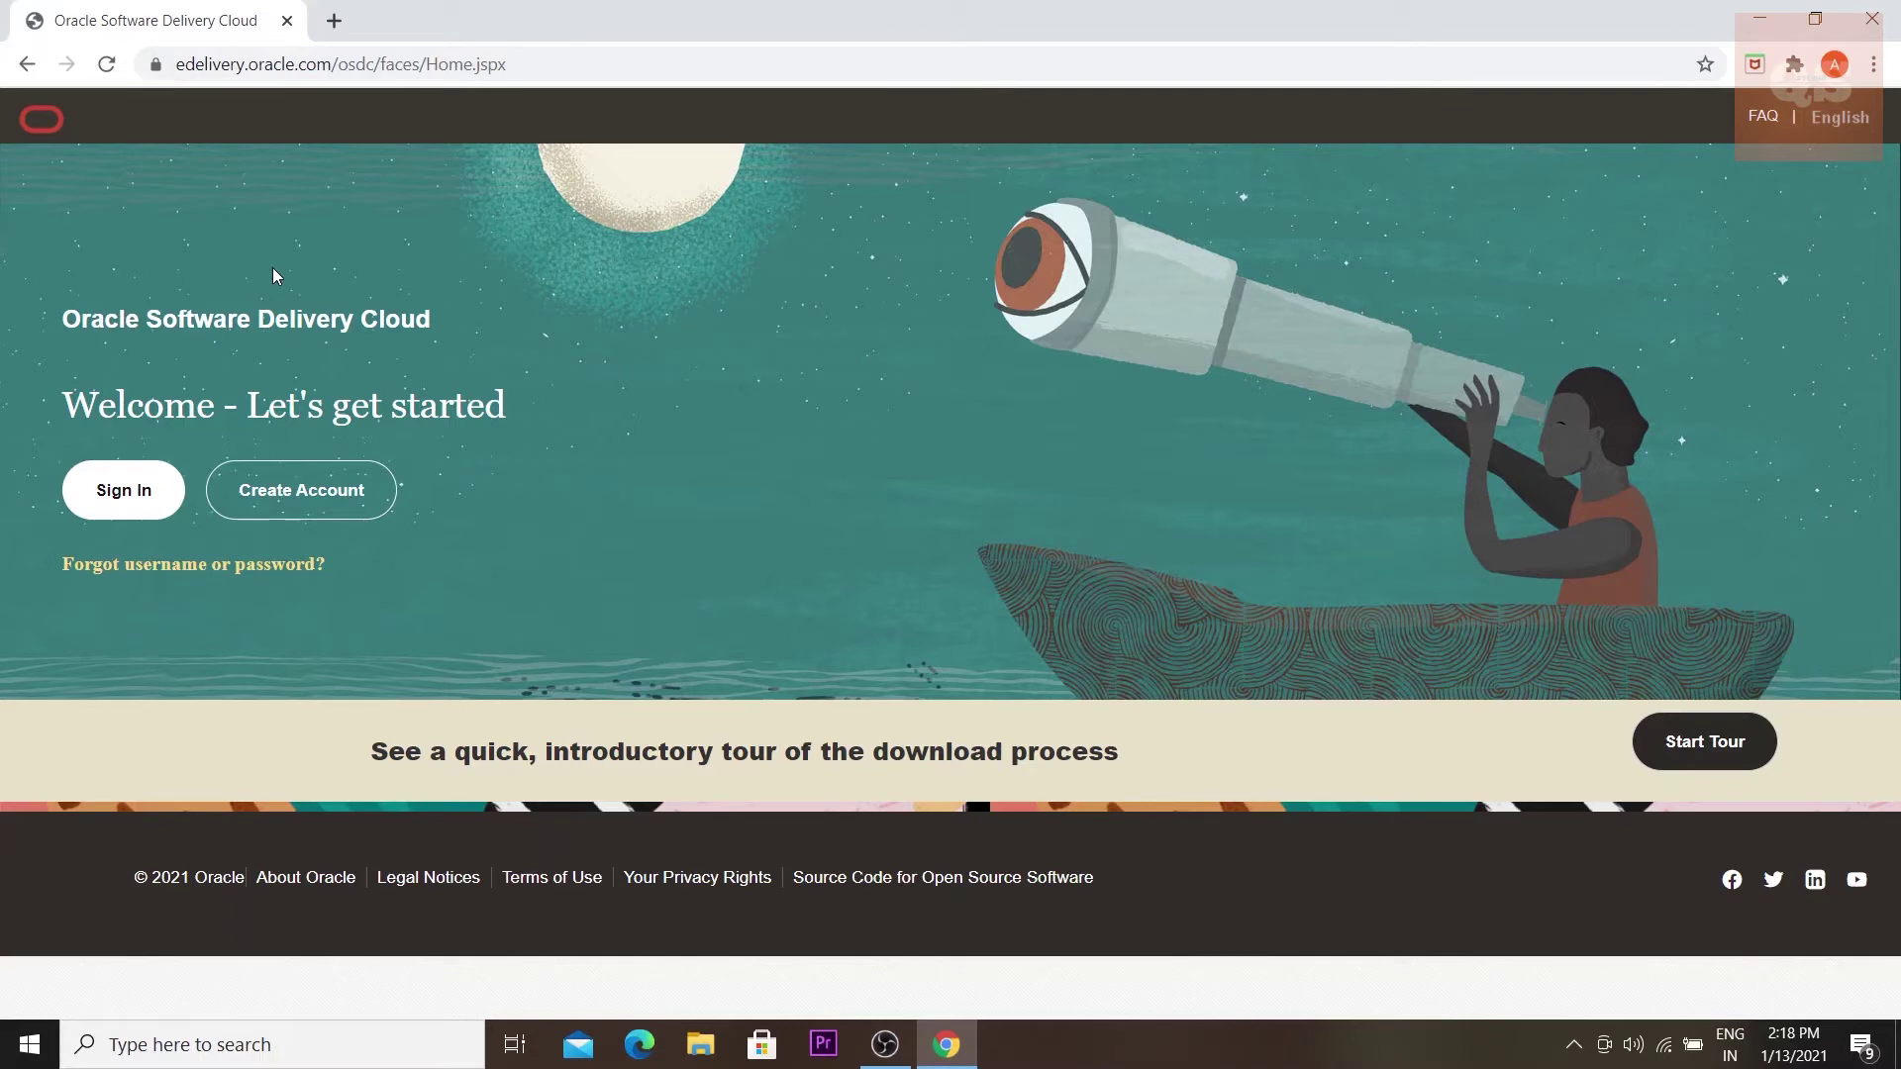
left_click(123, 500)
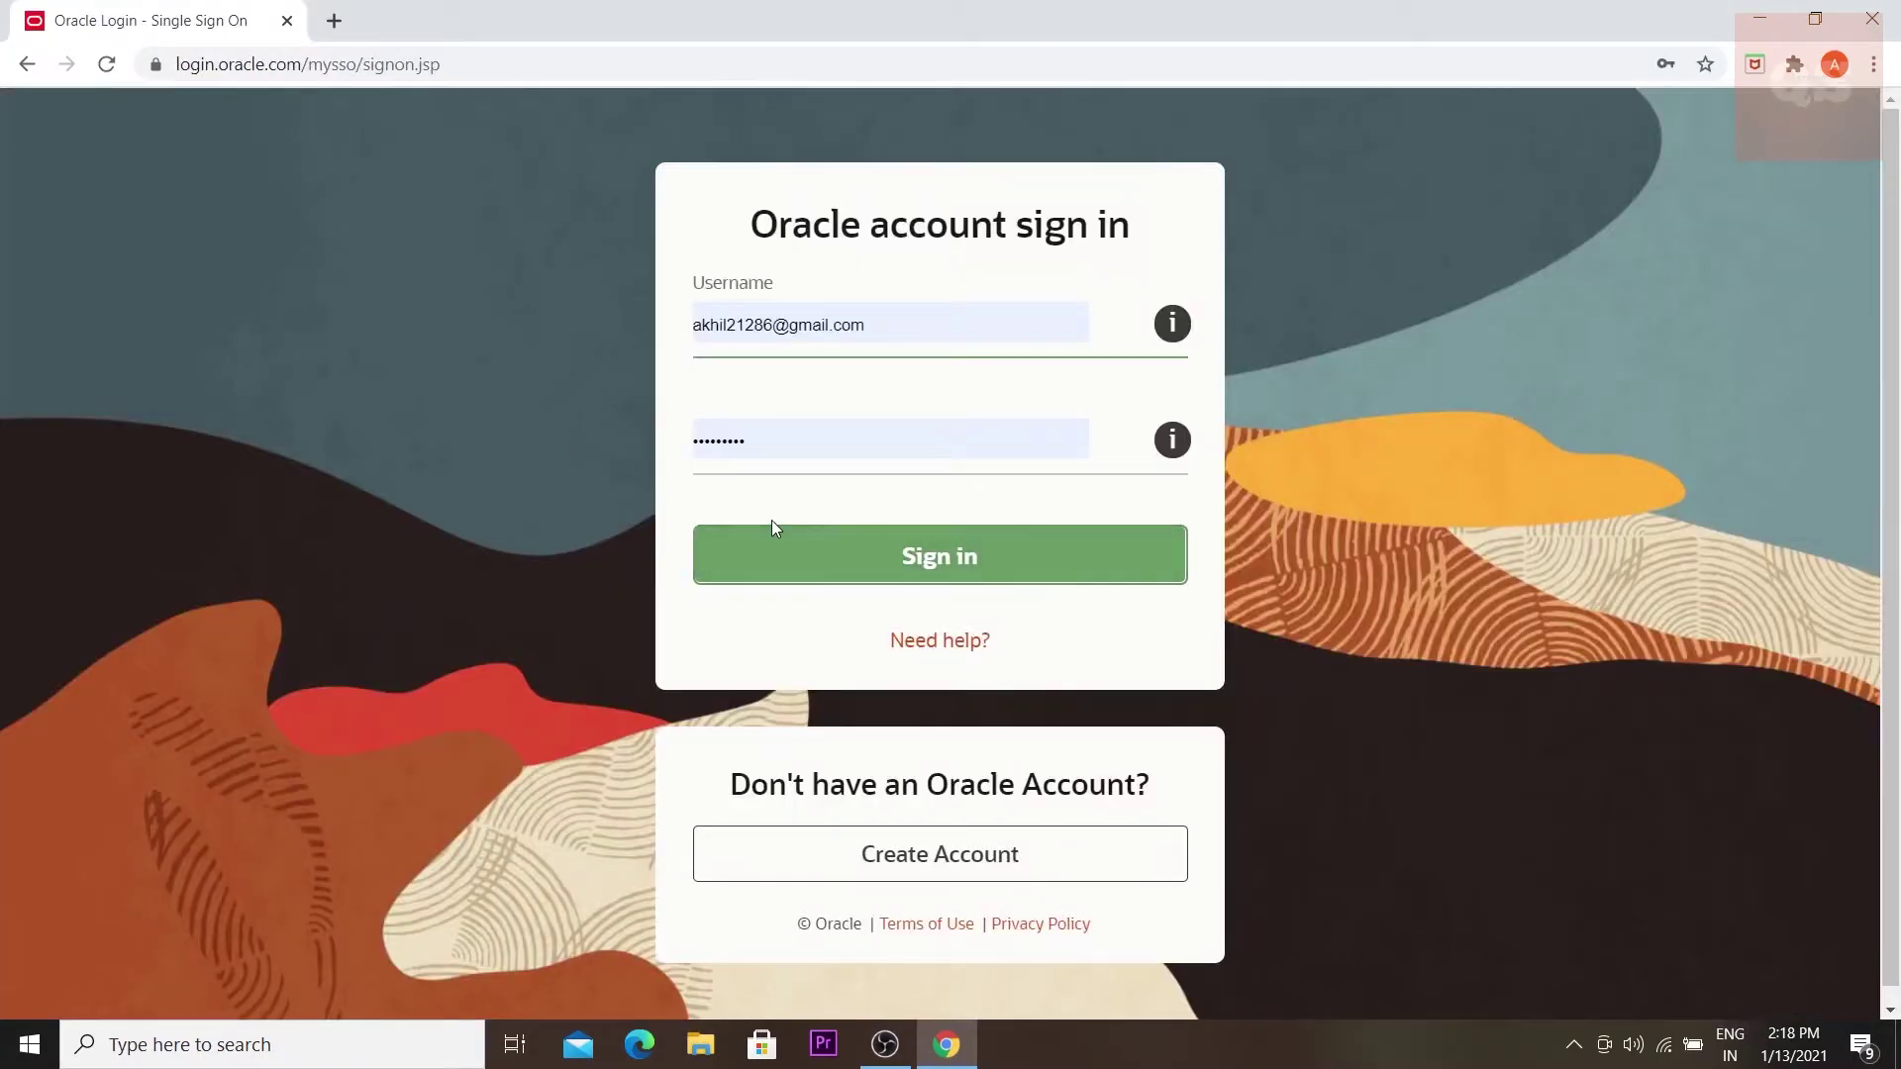
left_click(855, 551)
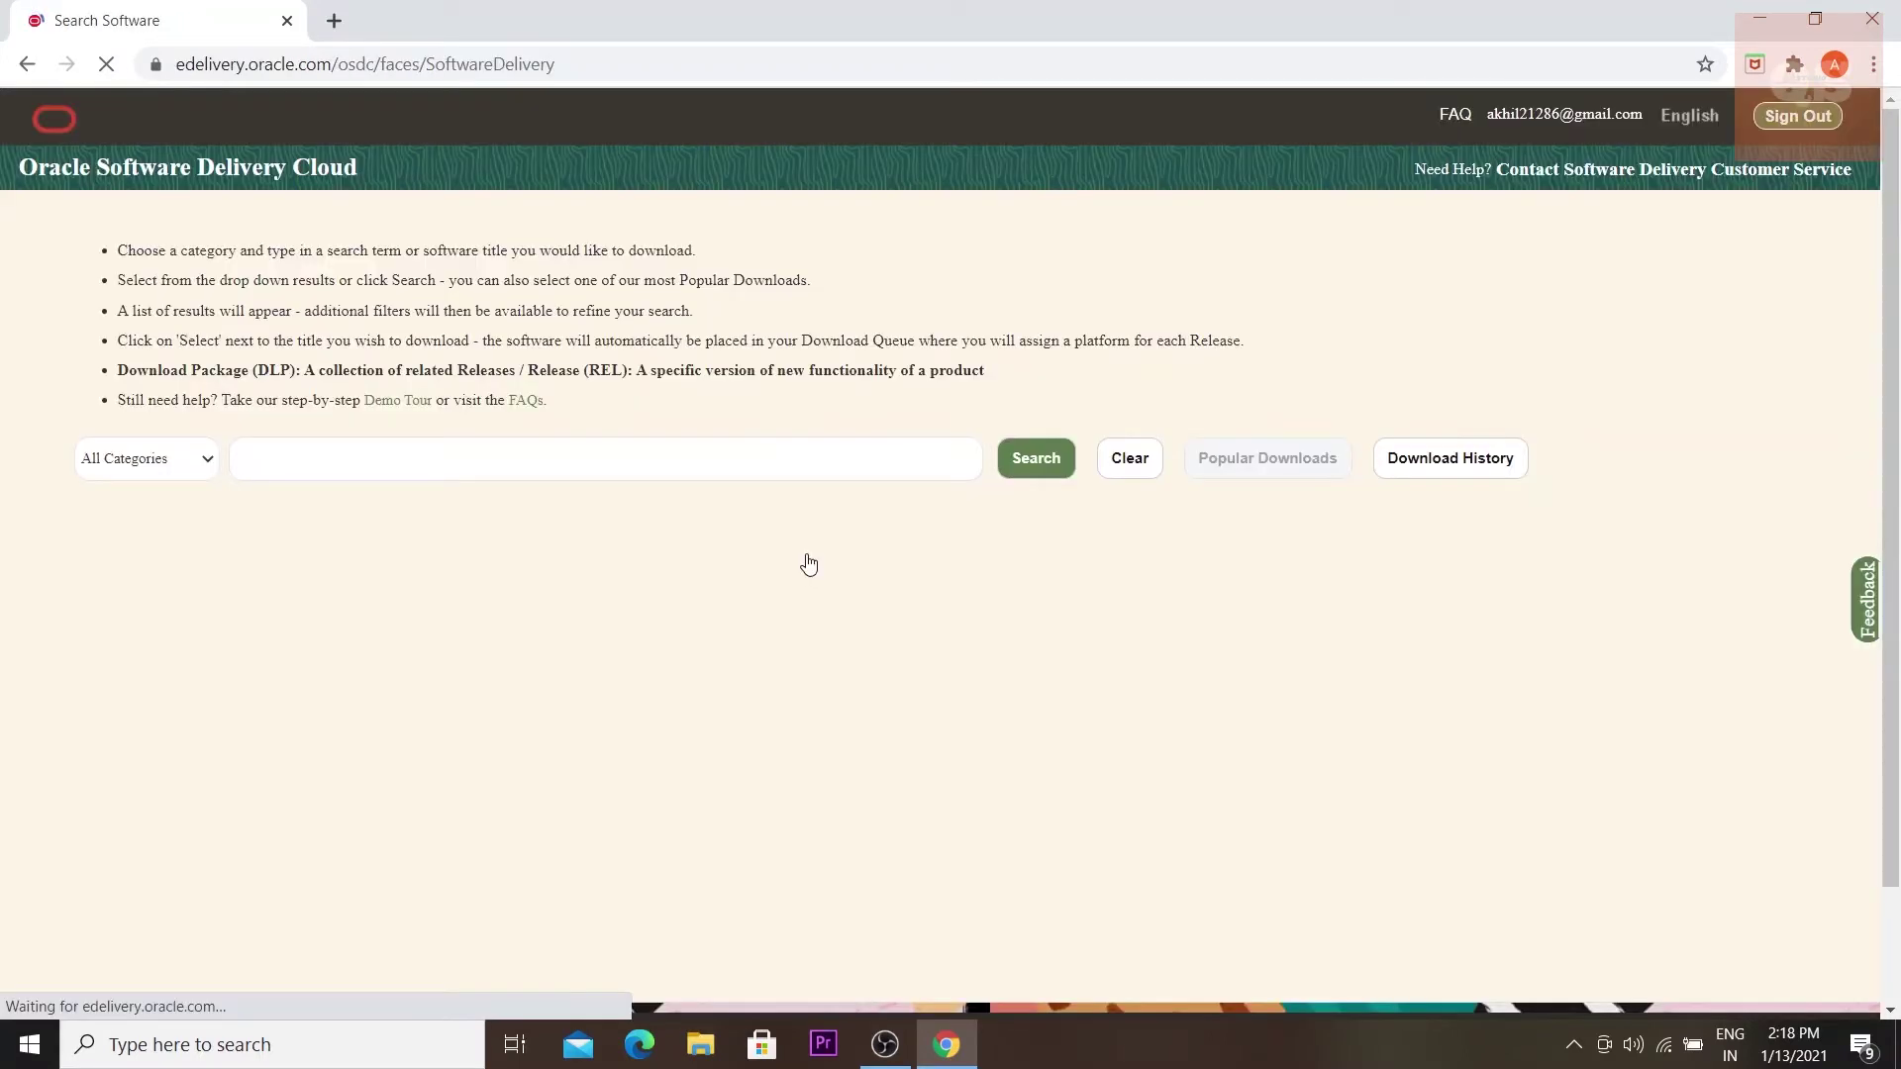
Step: Search for 'primavera' and scroll the results to the P6 EPPM 20.12.0.0.0 entry
left_click(369, 458)
type("primavera")
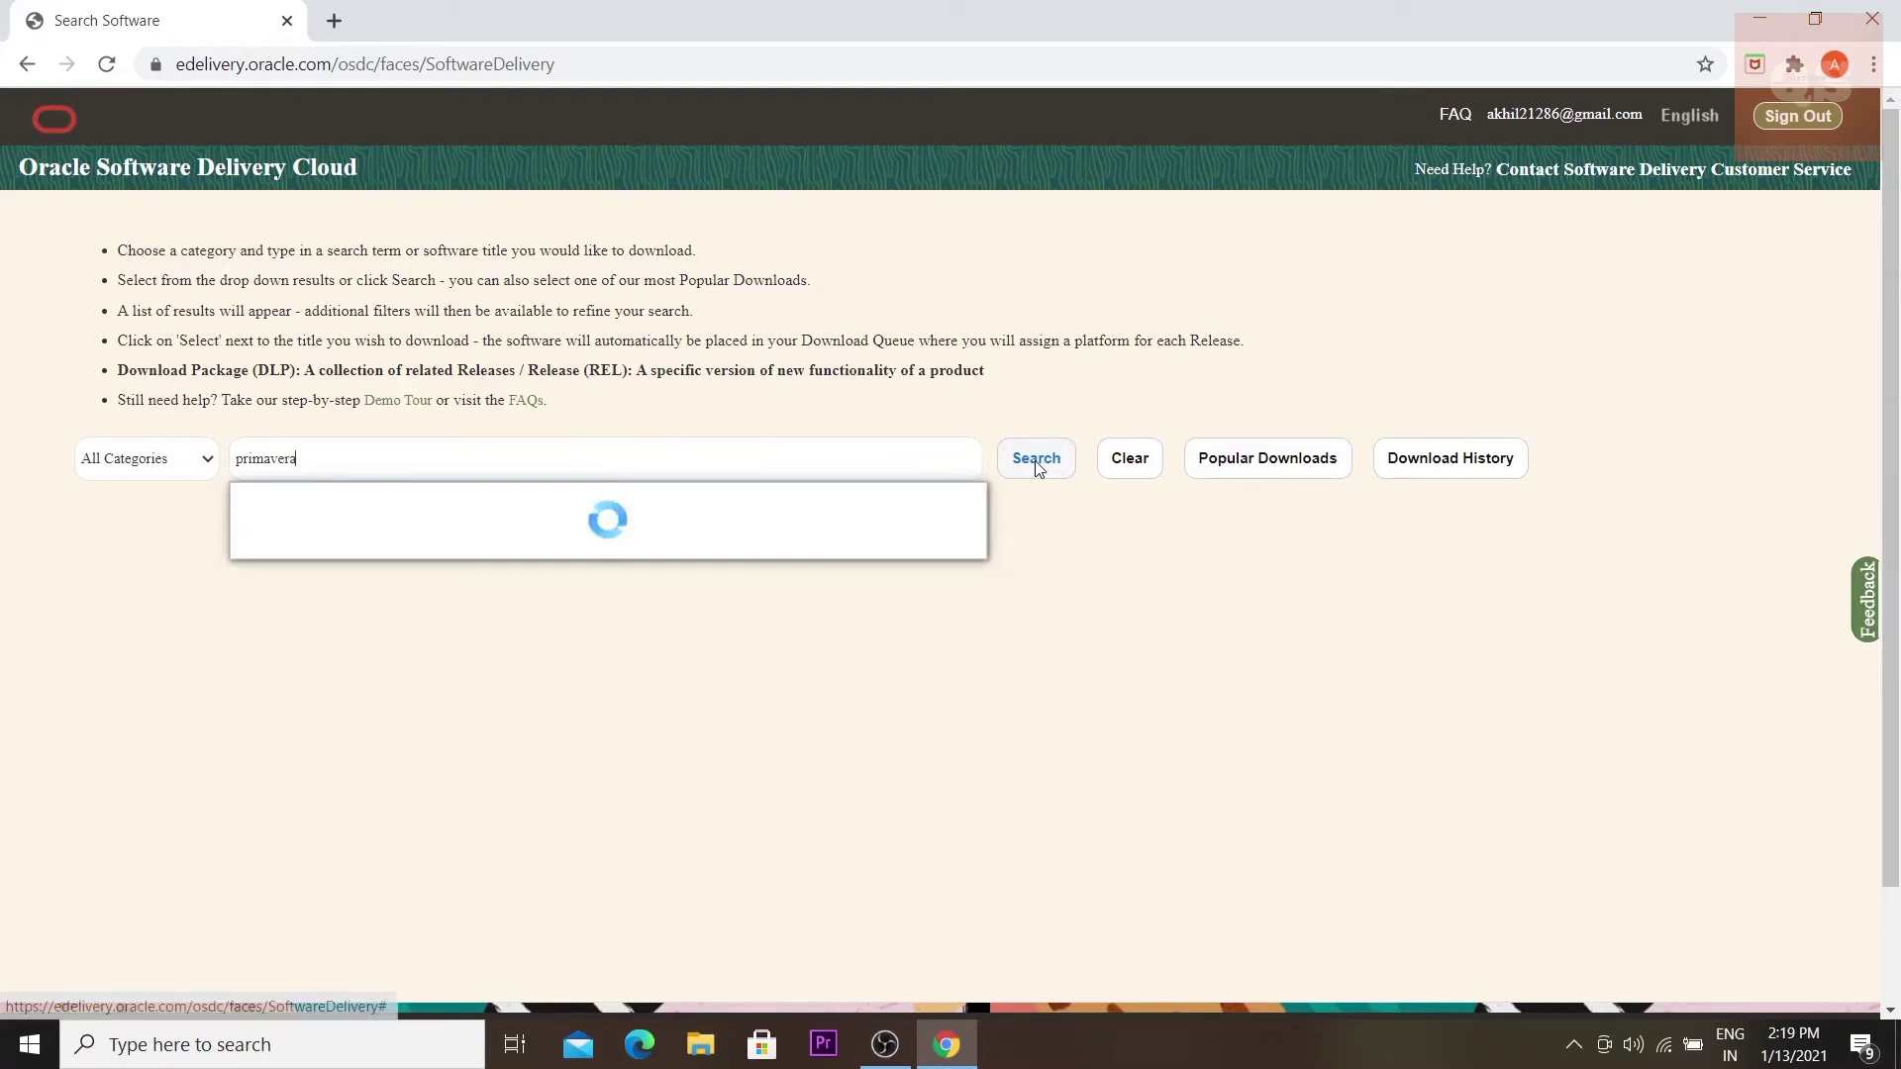
left_click(1035, 458)
scroll(429, 560, "down", 3)
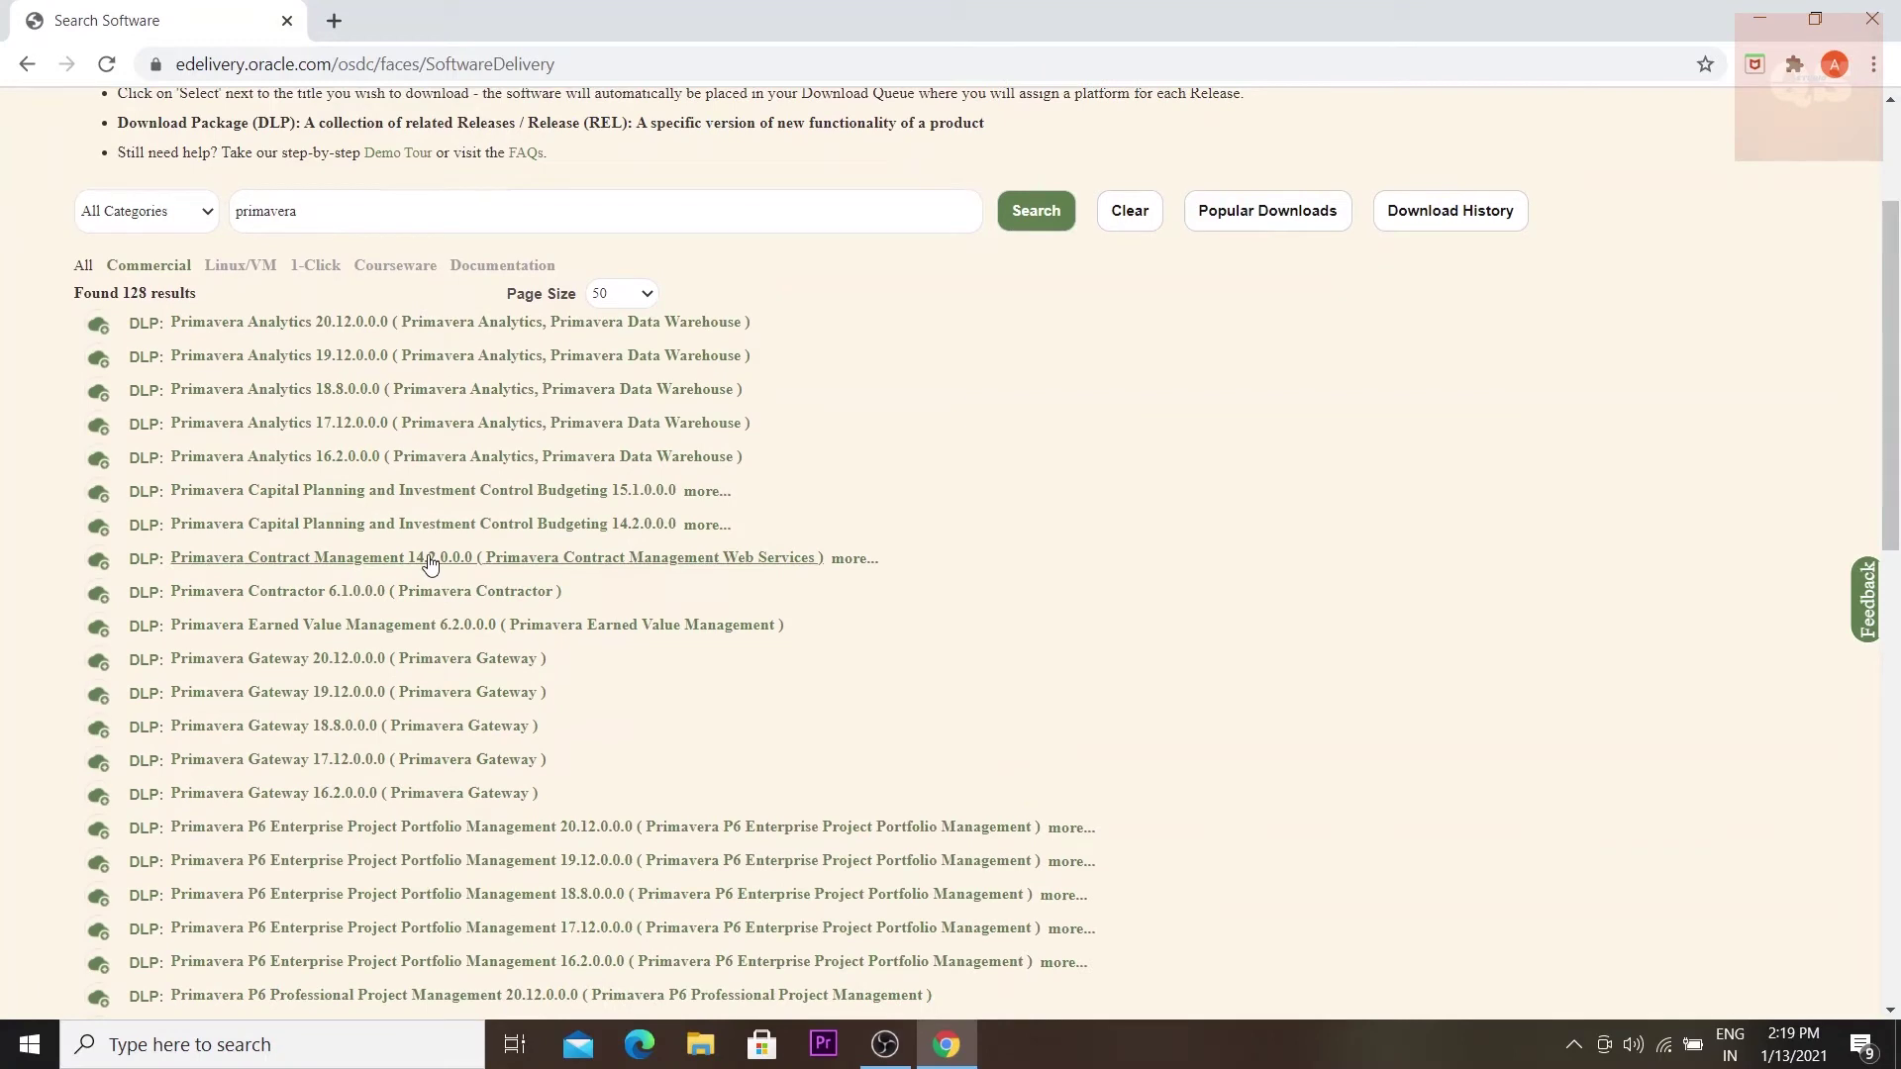
scroll(441, 391, "down", 1)
scroll(444, 411, "up", 1)
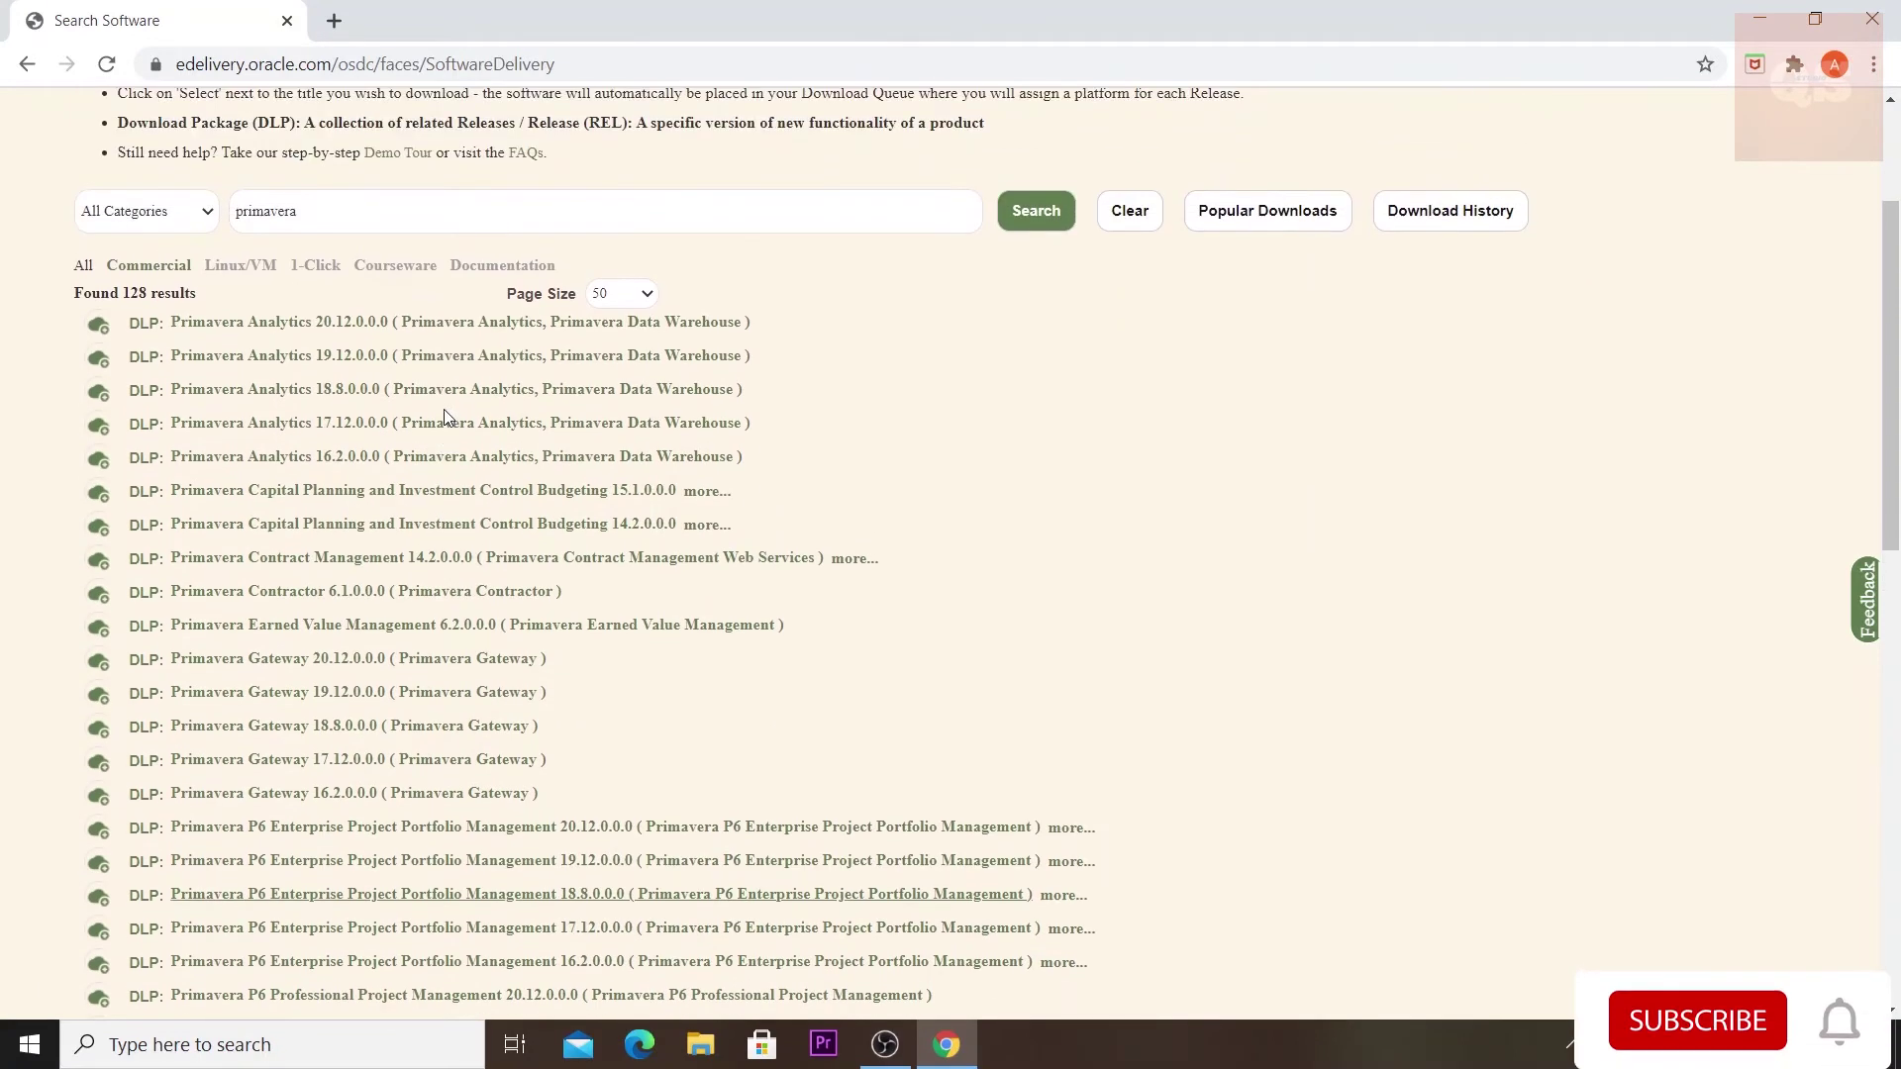
scroll(444, 408, "down", 3)
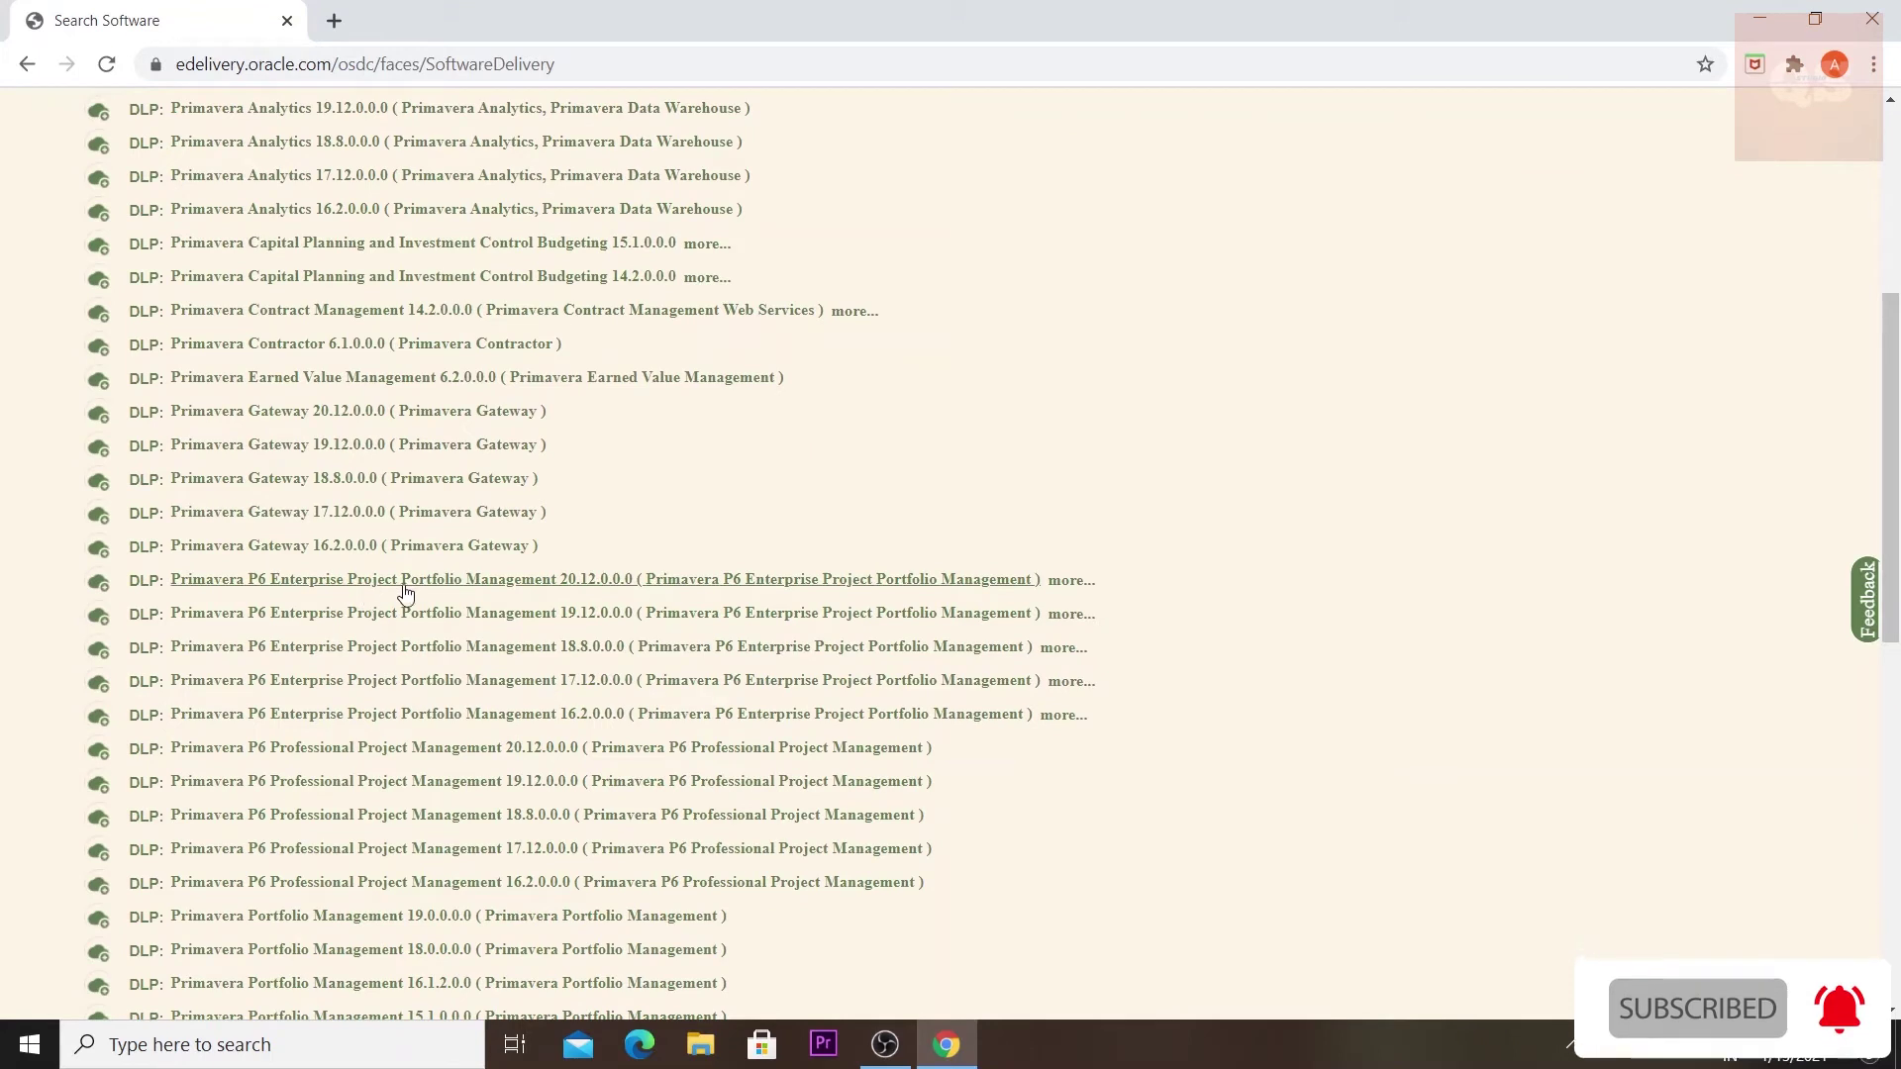
Step: Queue P6 EPPM 20.12.0.0.0 for download with Microsoft Windows x64 (64-bit) as its platform
left_click(579, 592)
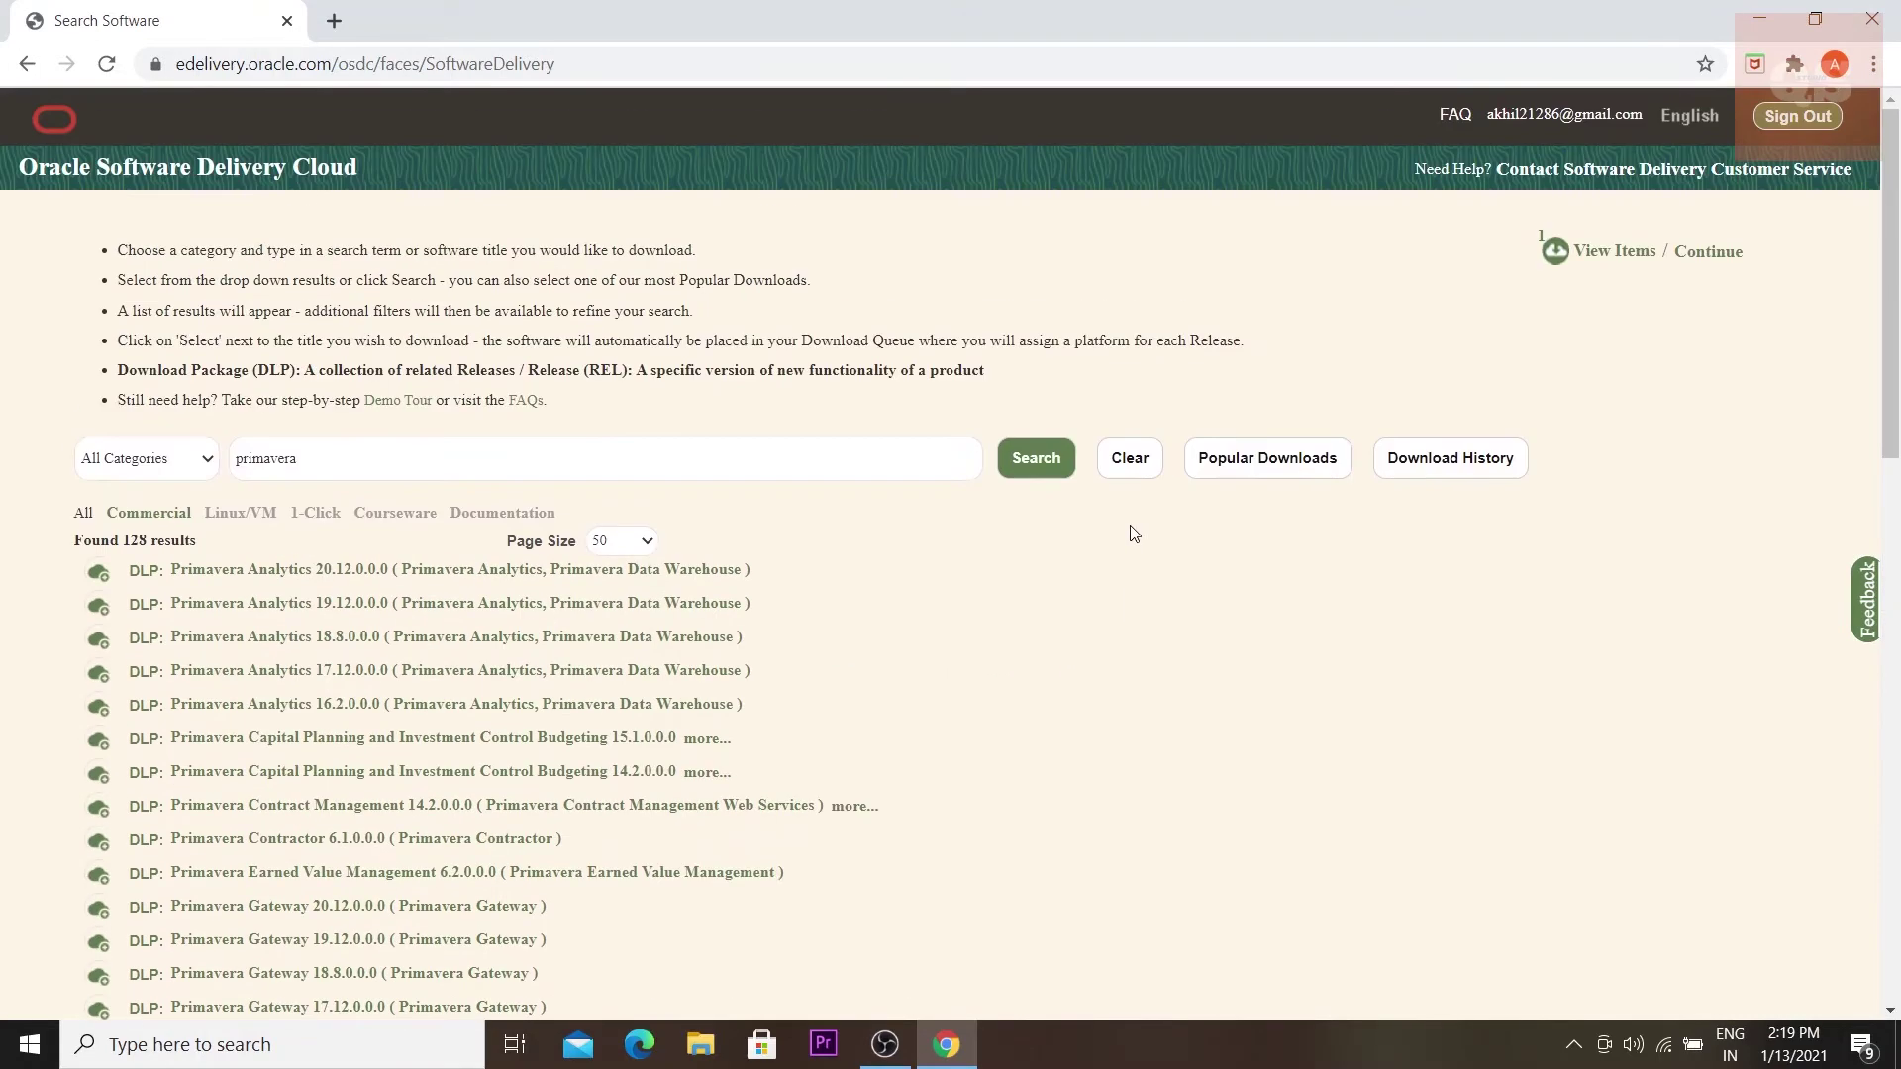
left_click(1612, 253)
left_click(1709, 253)
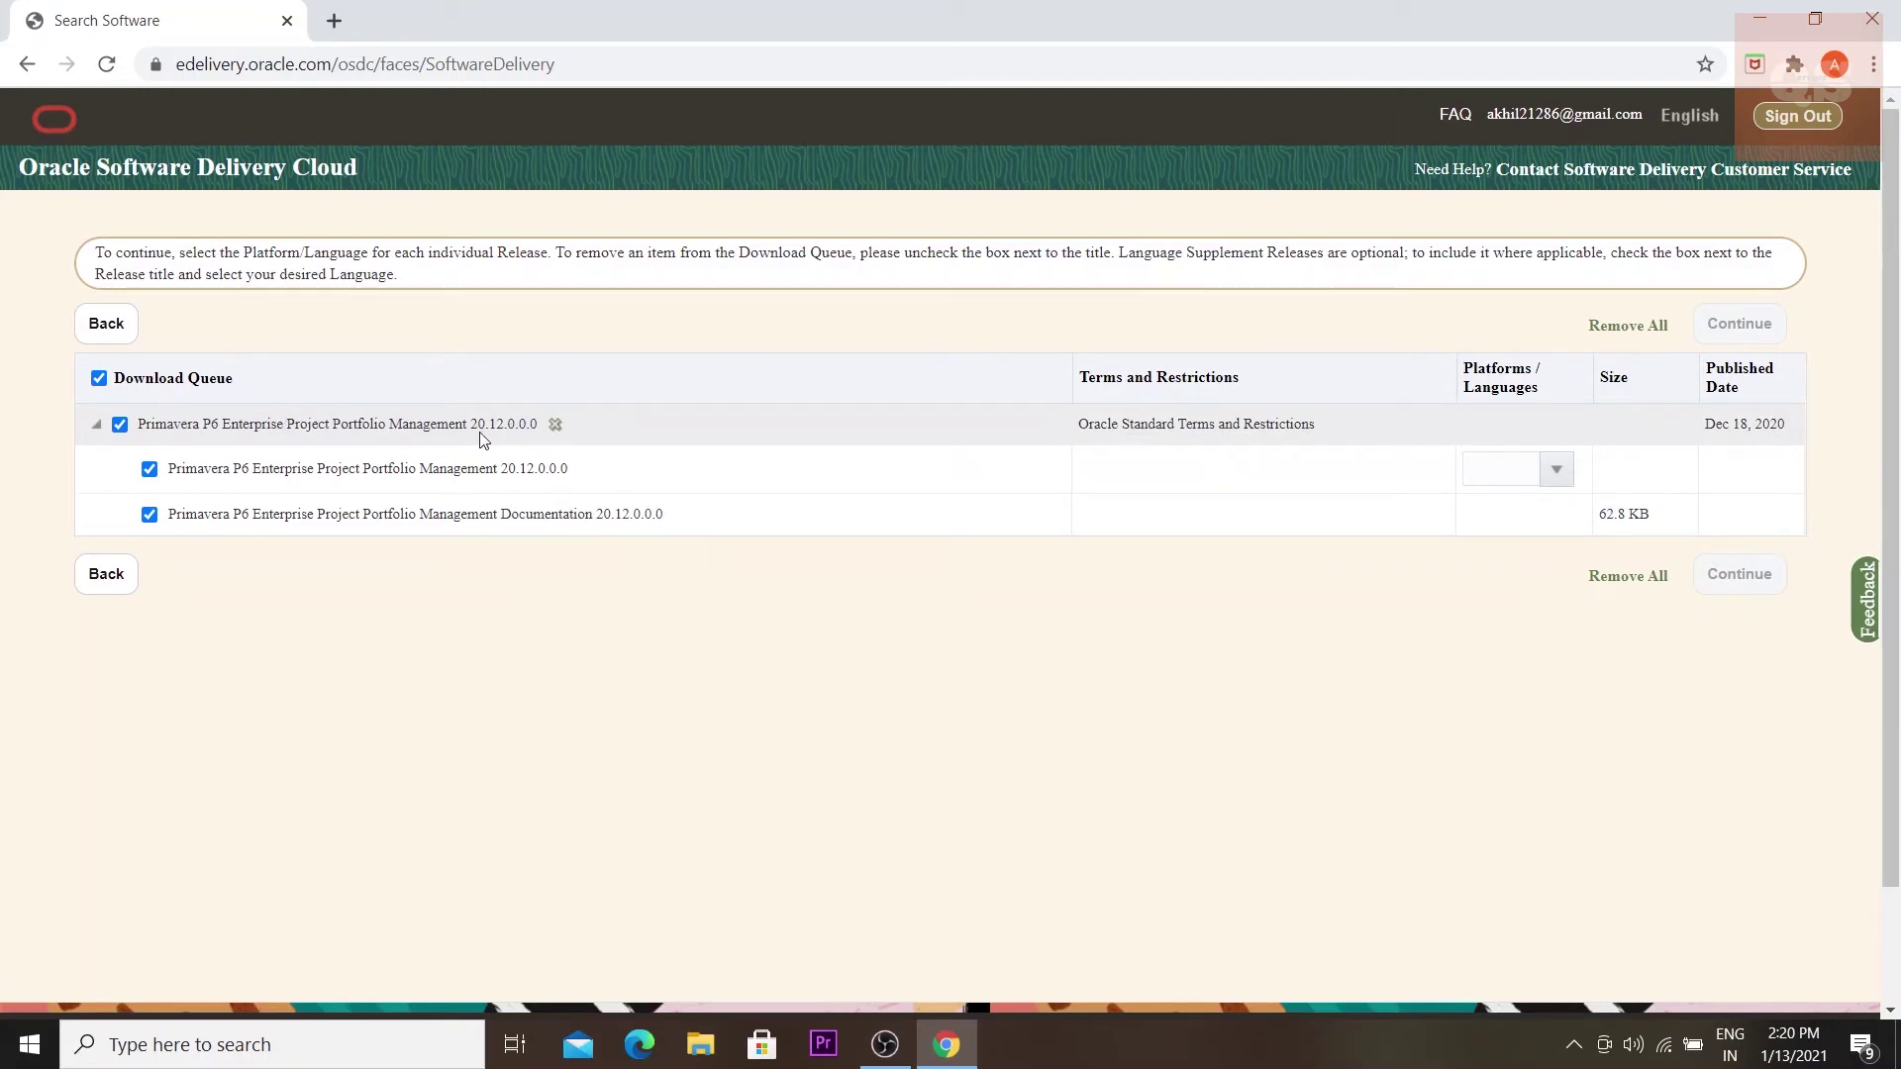
left_click(1558, 472)
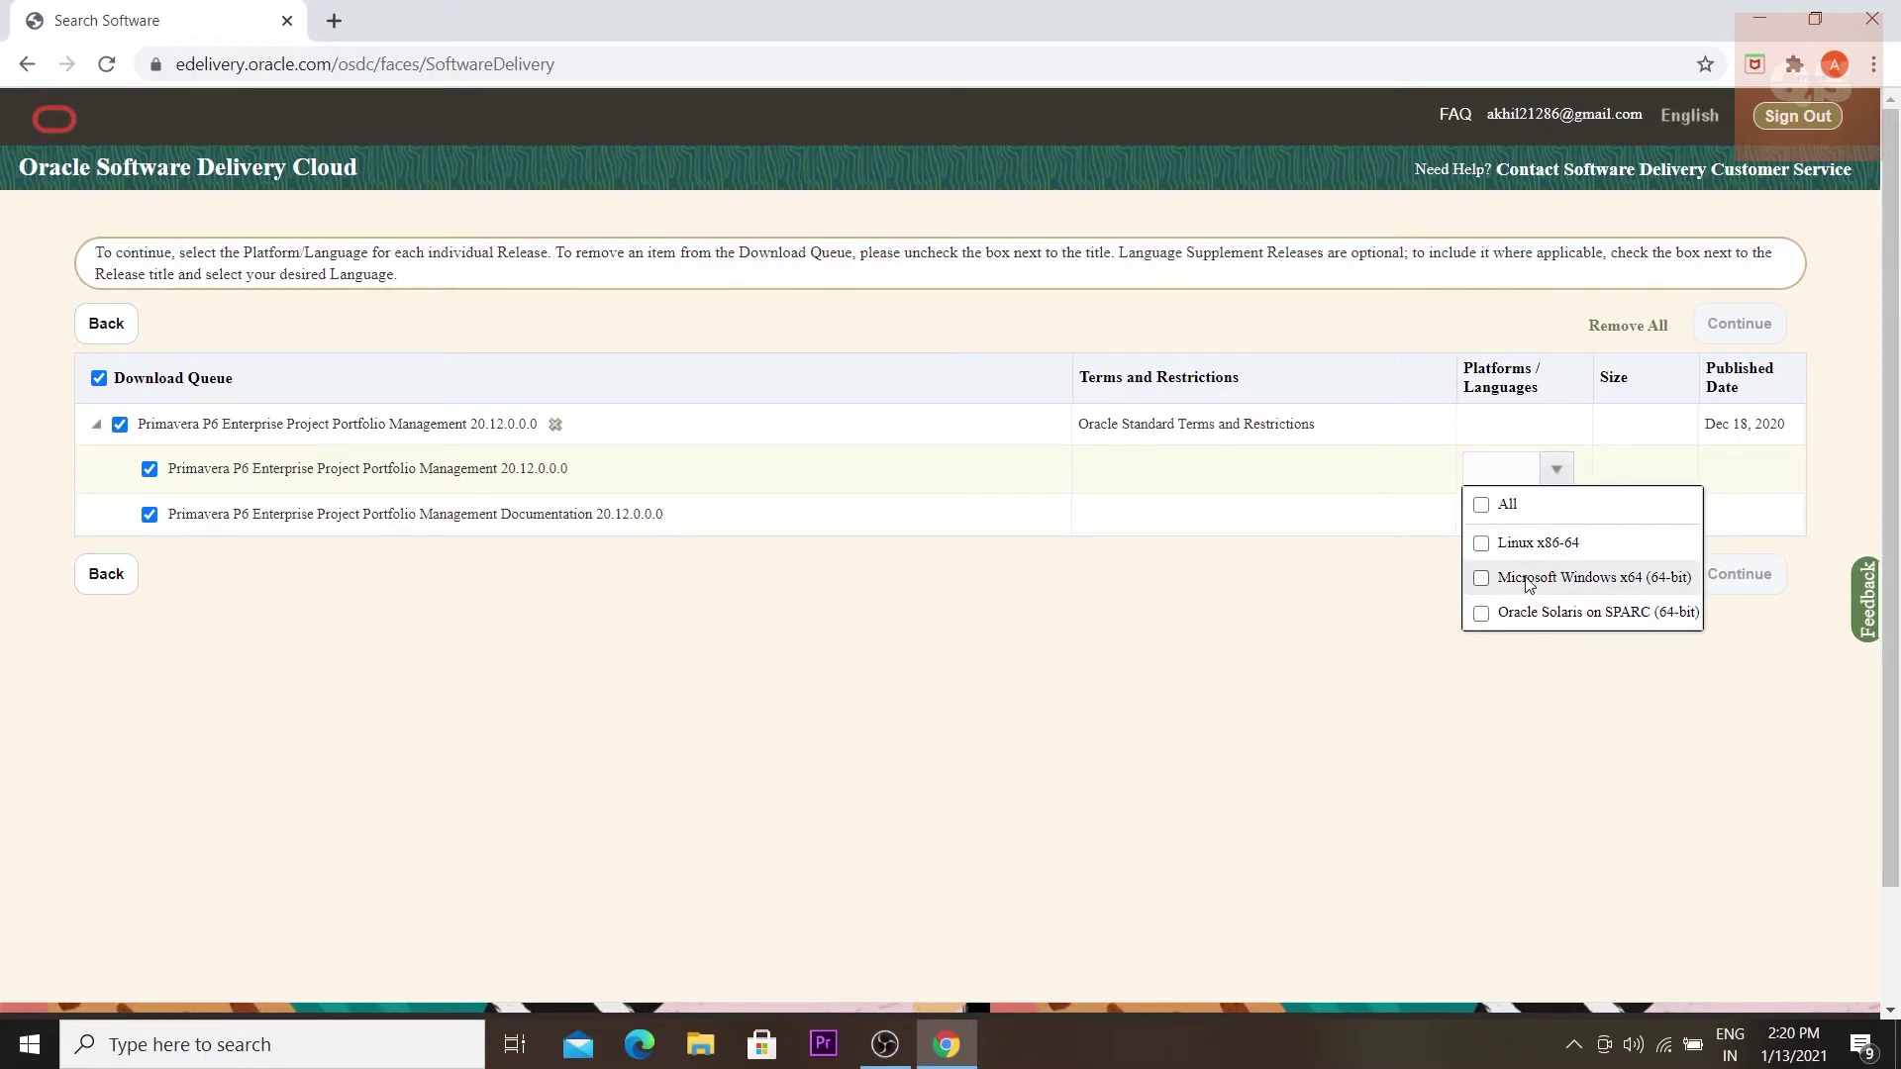
left_click(1483, 579)
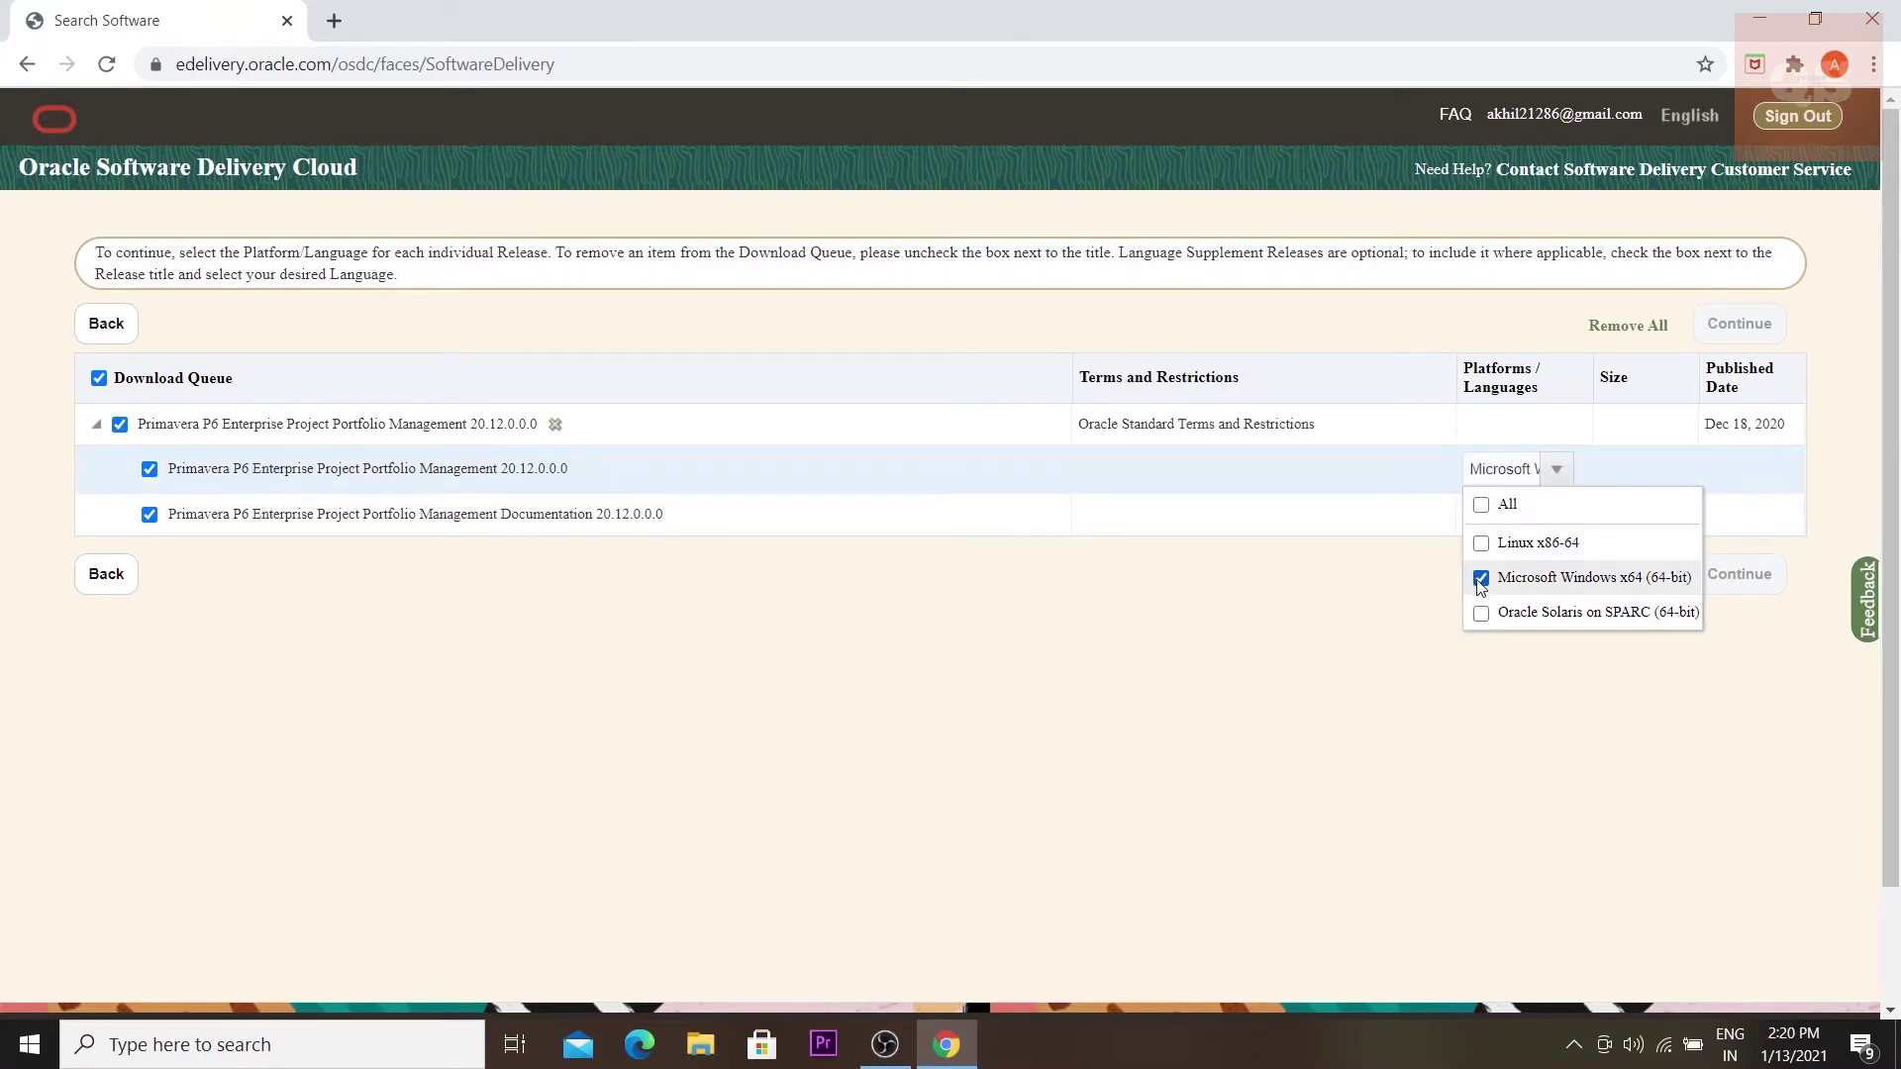
Step: Accept the Oracle License Agreement and continue to the downloadable files
left_click(1749, 579)
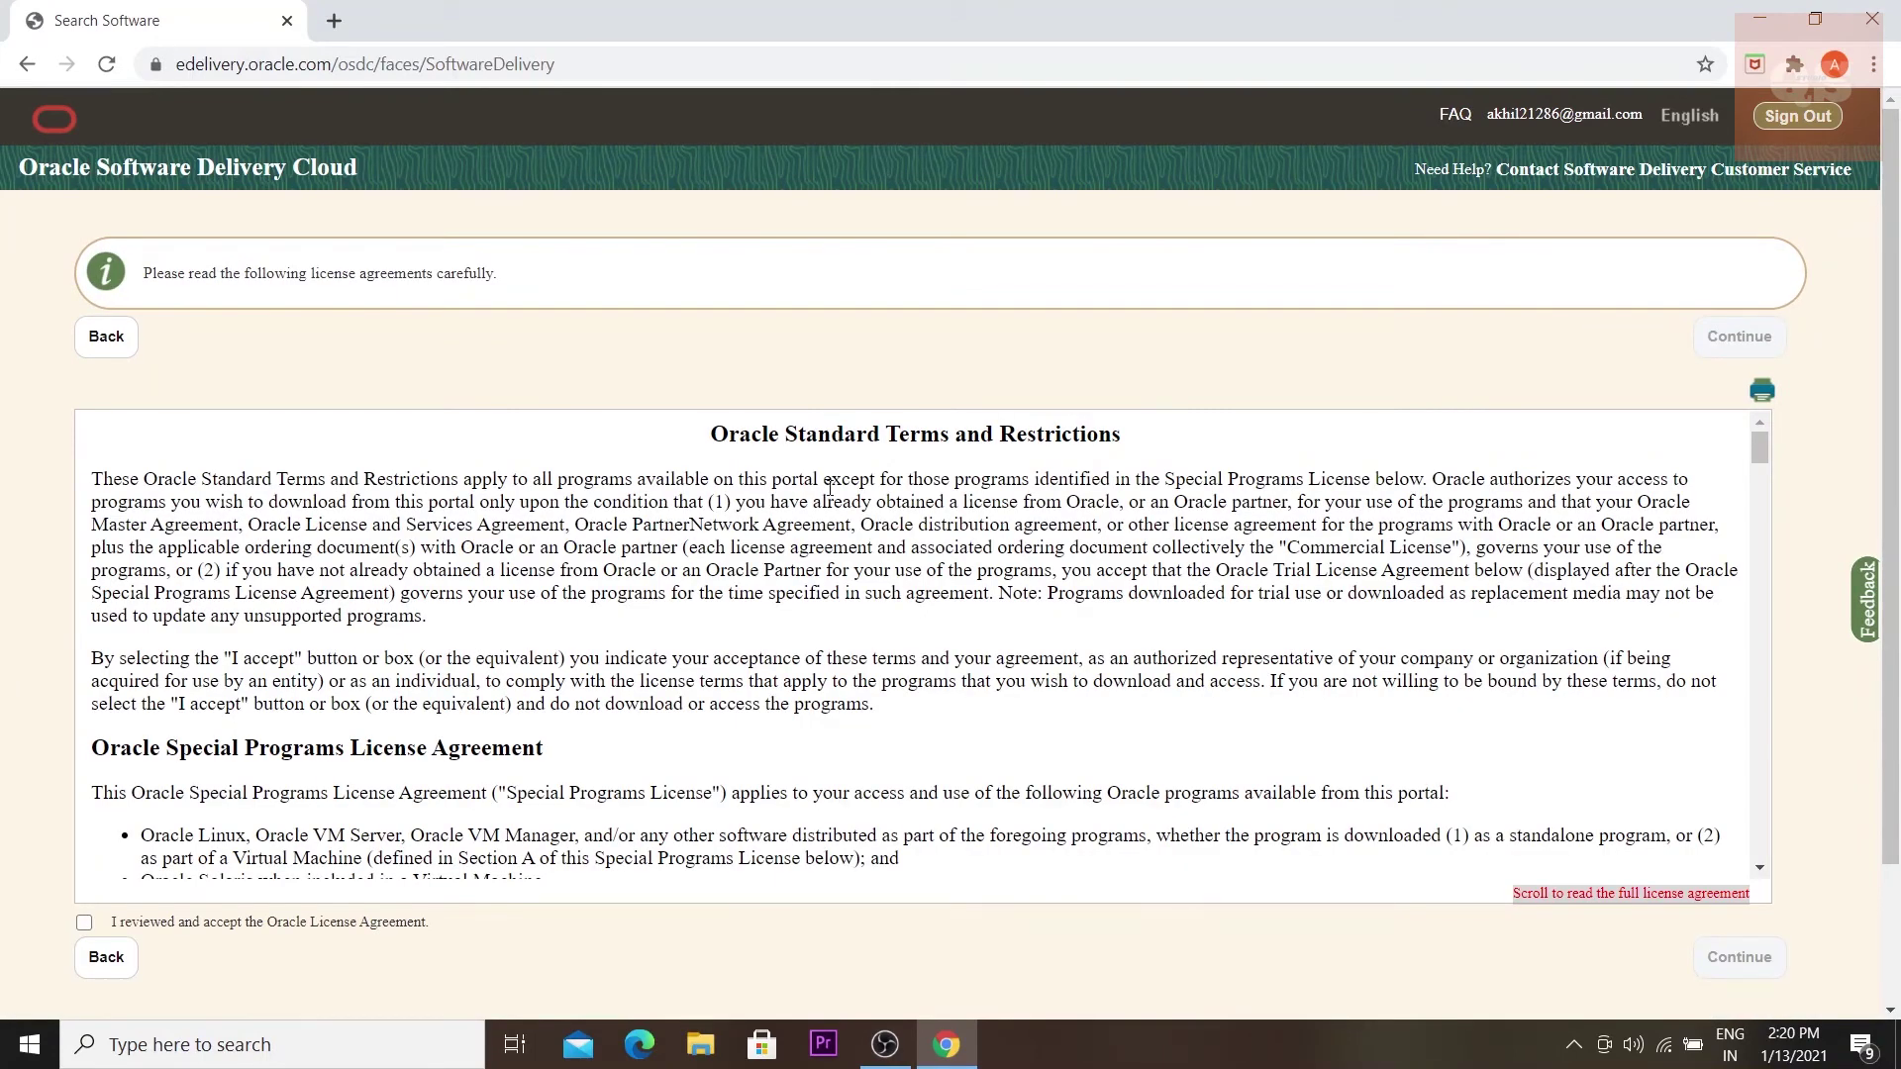
scroll(830, 488, "down", 10)
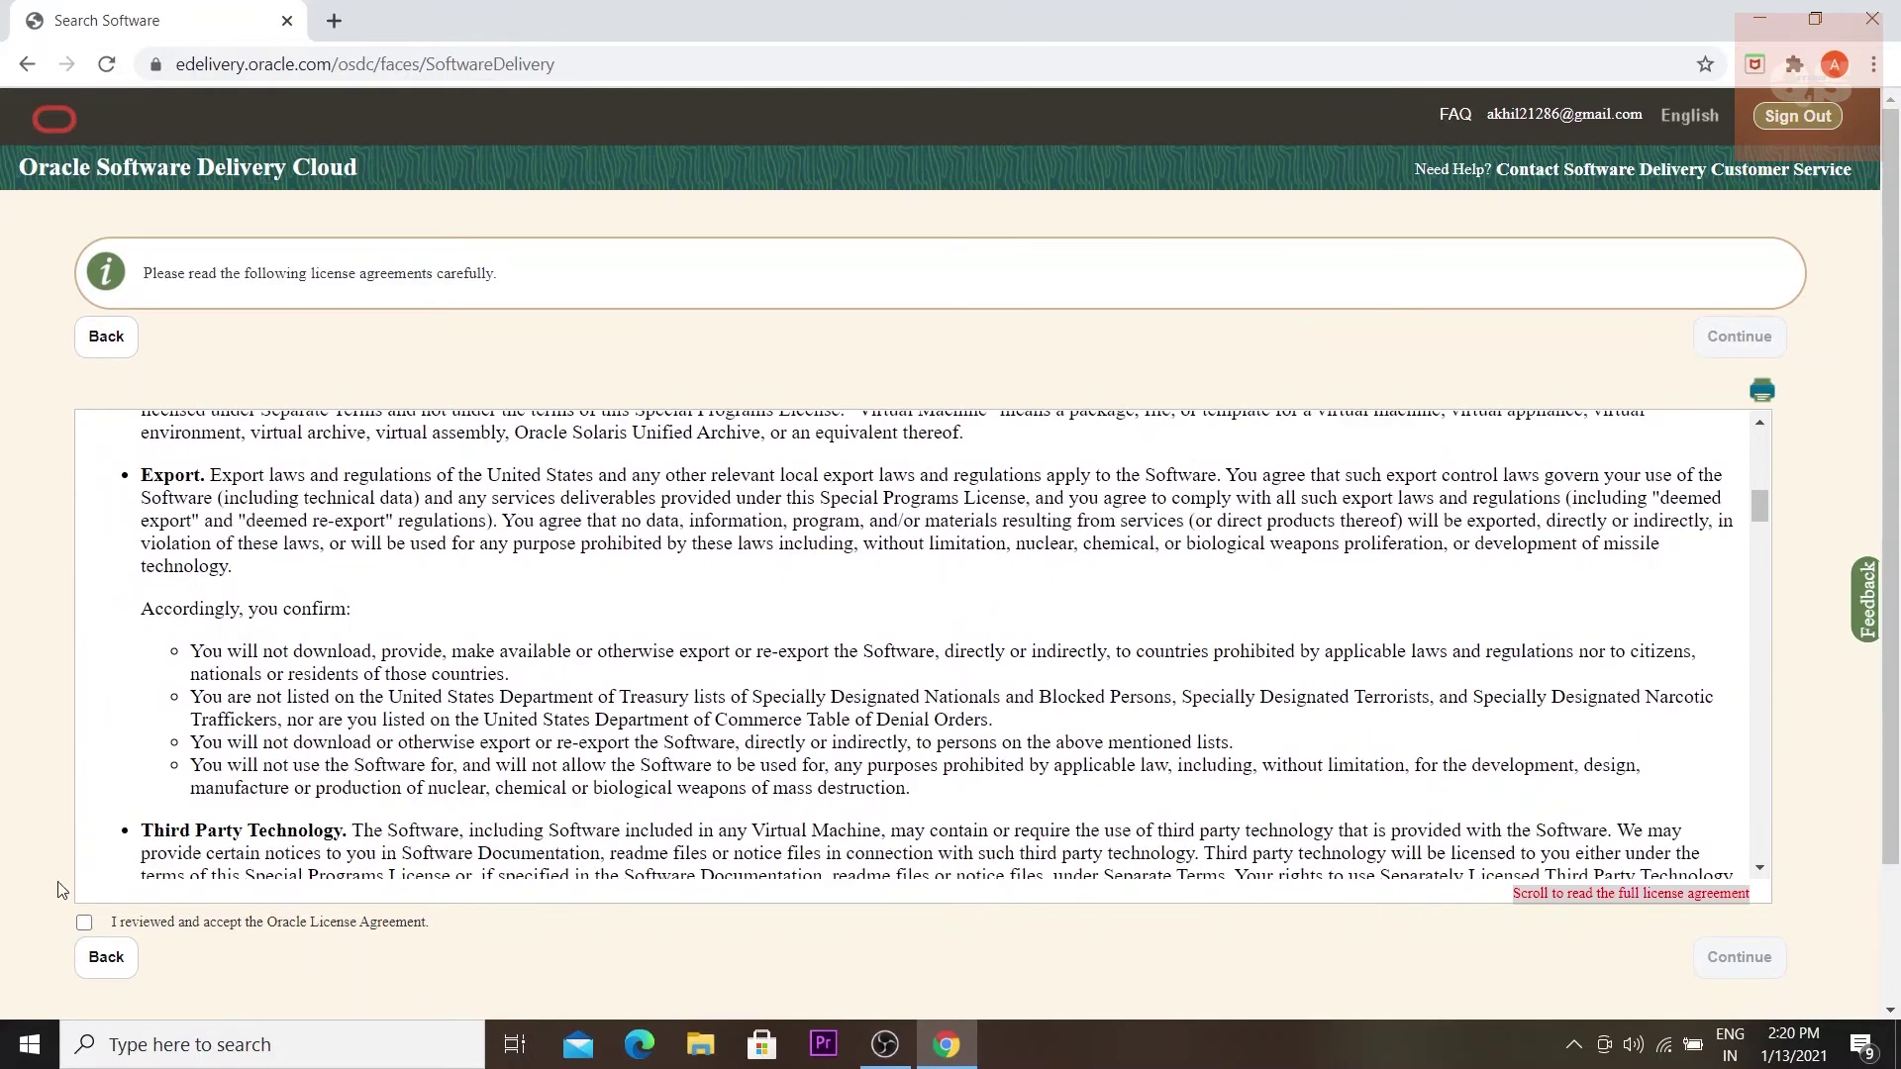
left_click(85, 923)
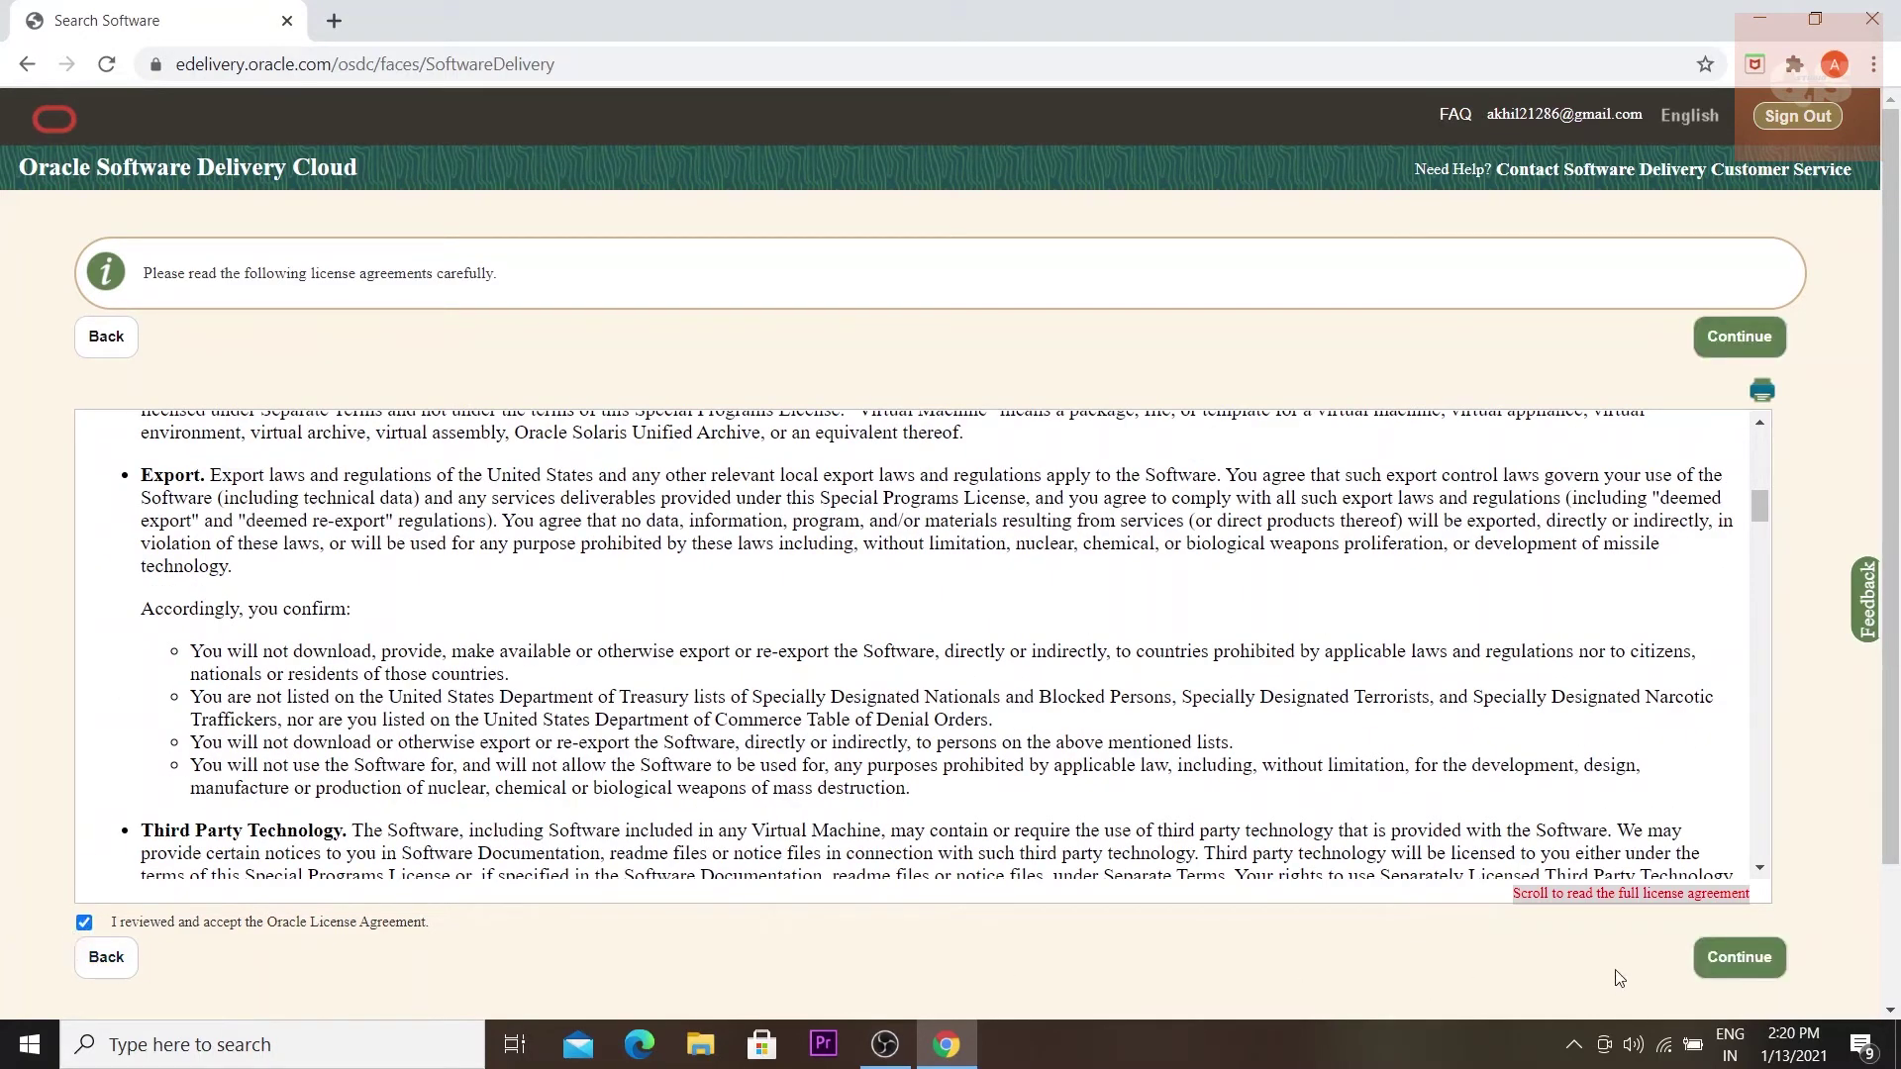
left_click(1737, 958)
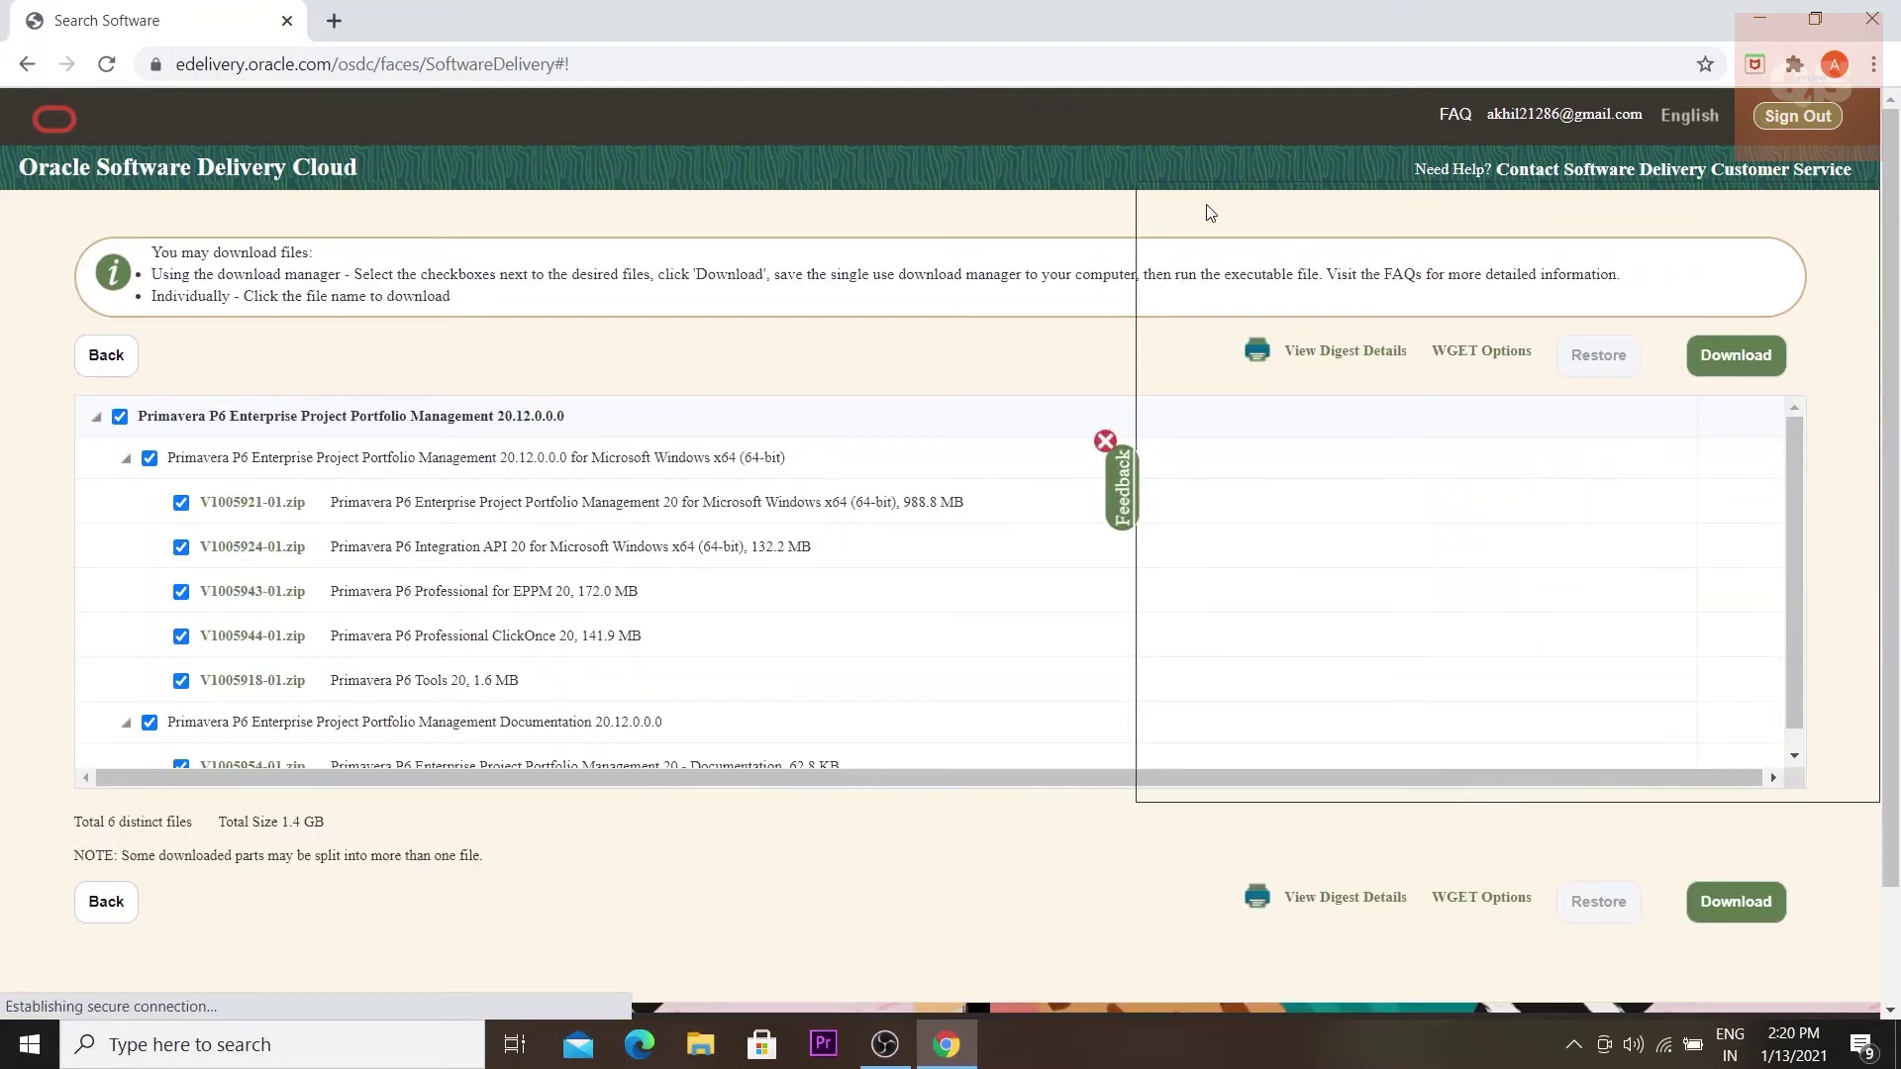
Step: Dismiss the feedback survey and review the six P6 EPPM 20.12 files totalling 1.4 GB
left_click(1105, 441)
scroll(523, 575, "down", 2)
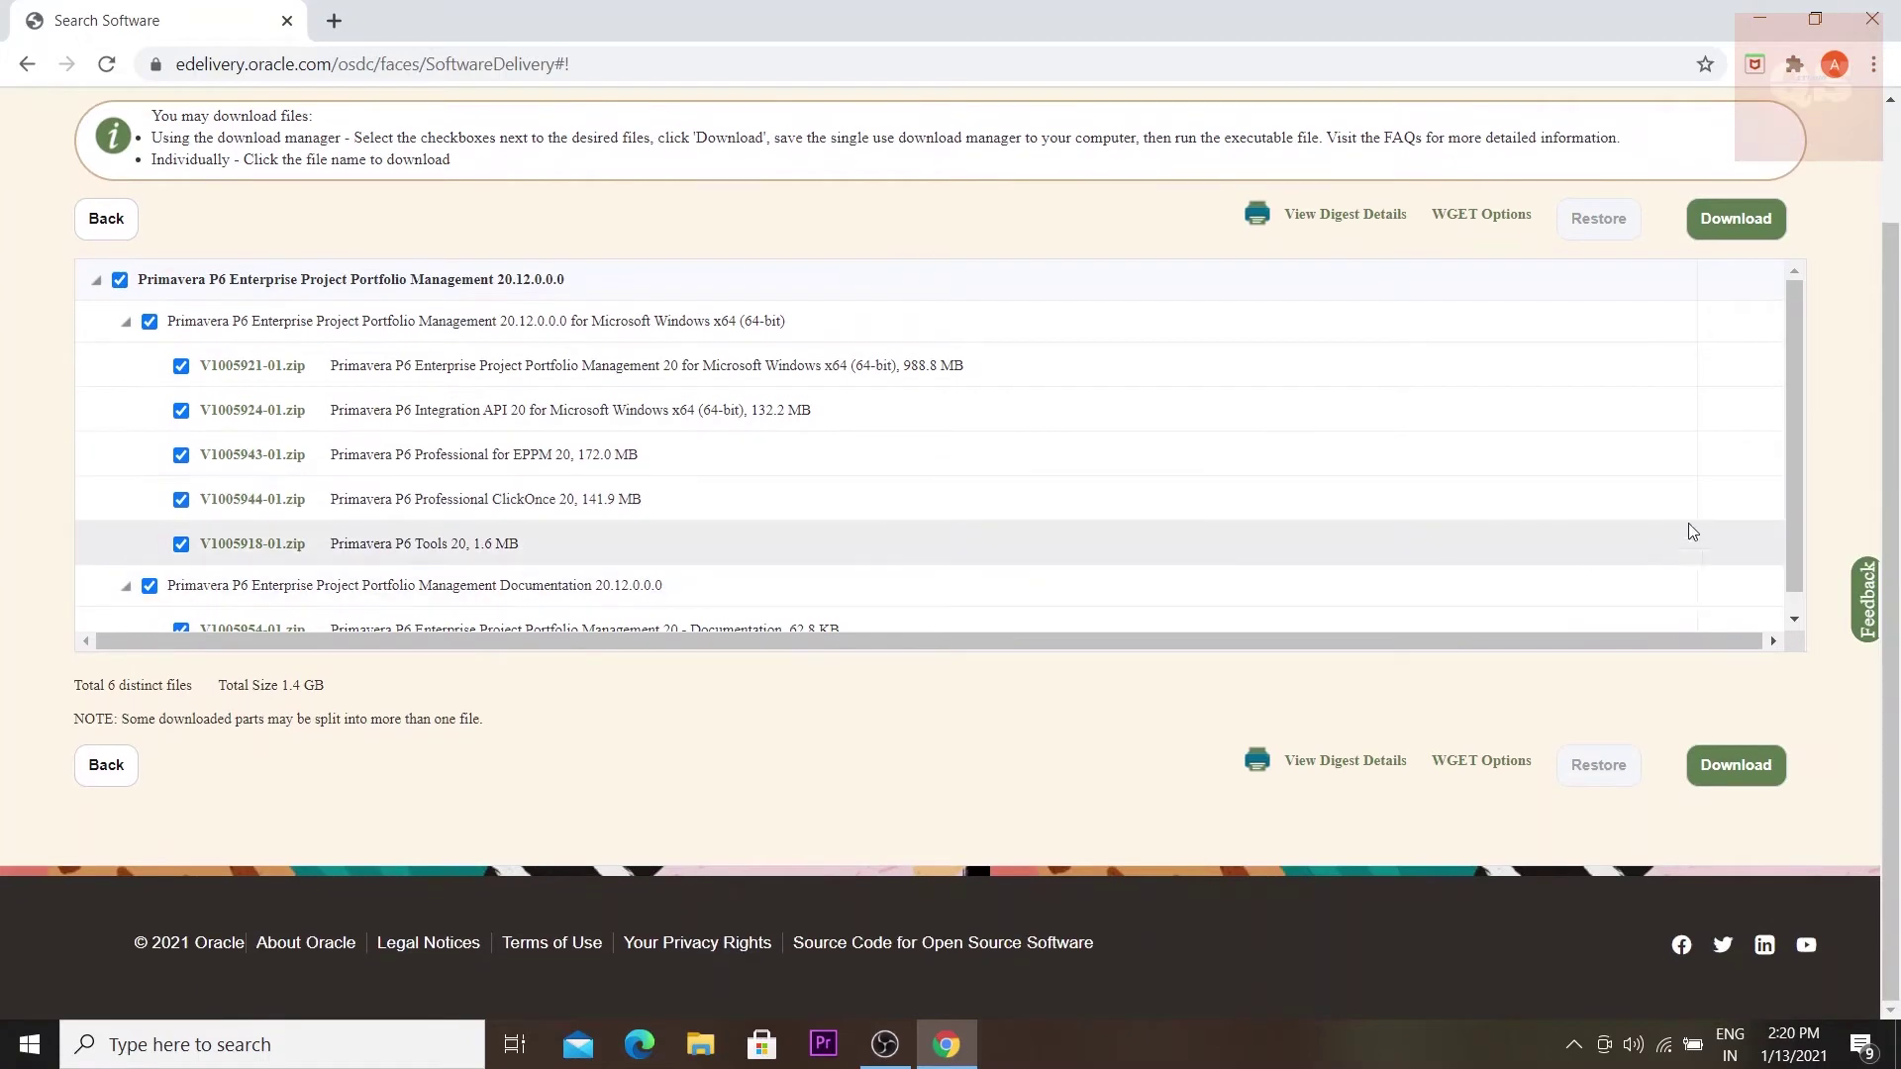
left_click(1791, 388)
left_click(1791, 412)
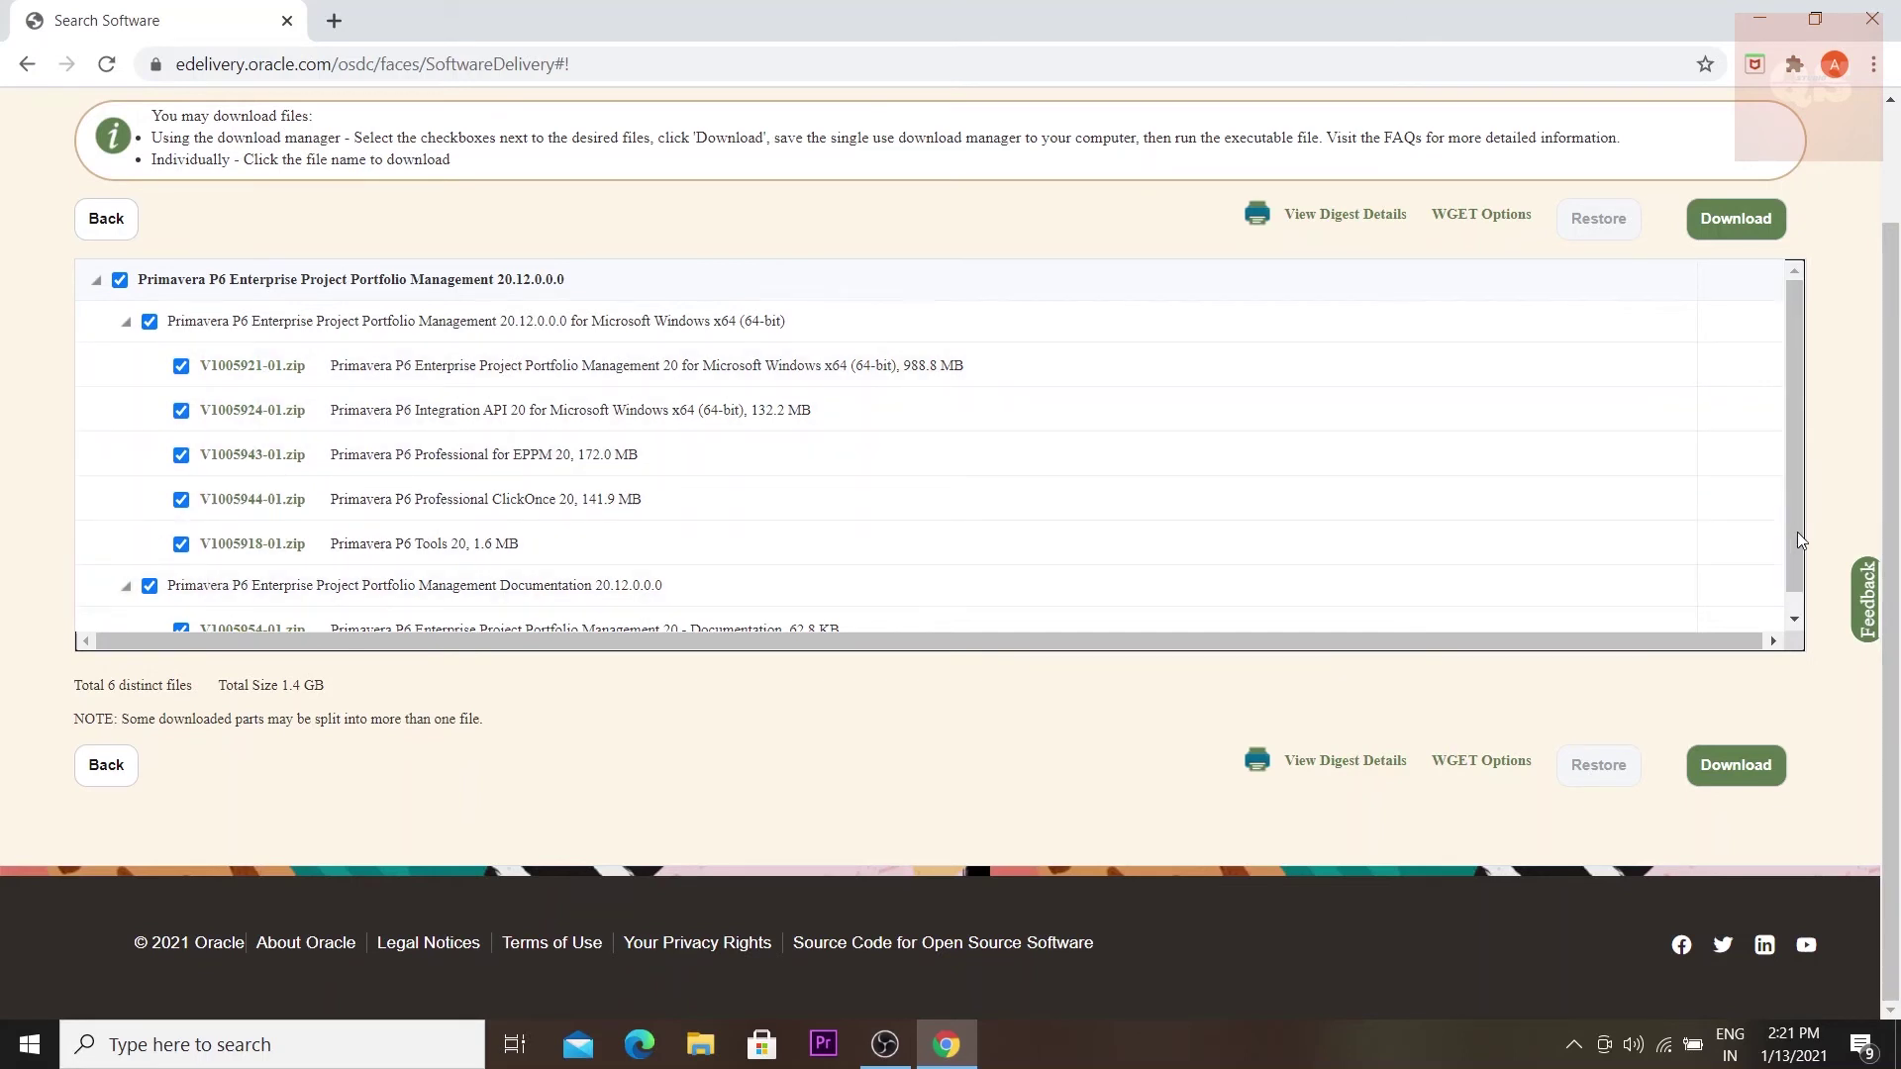
left_click(1740, 778)
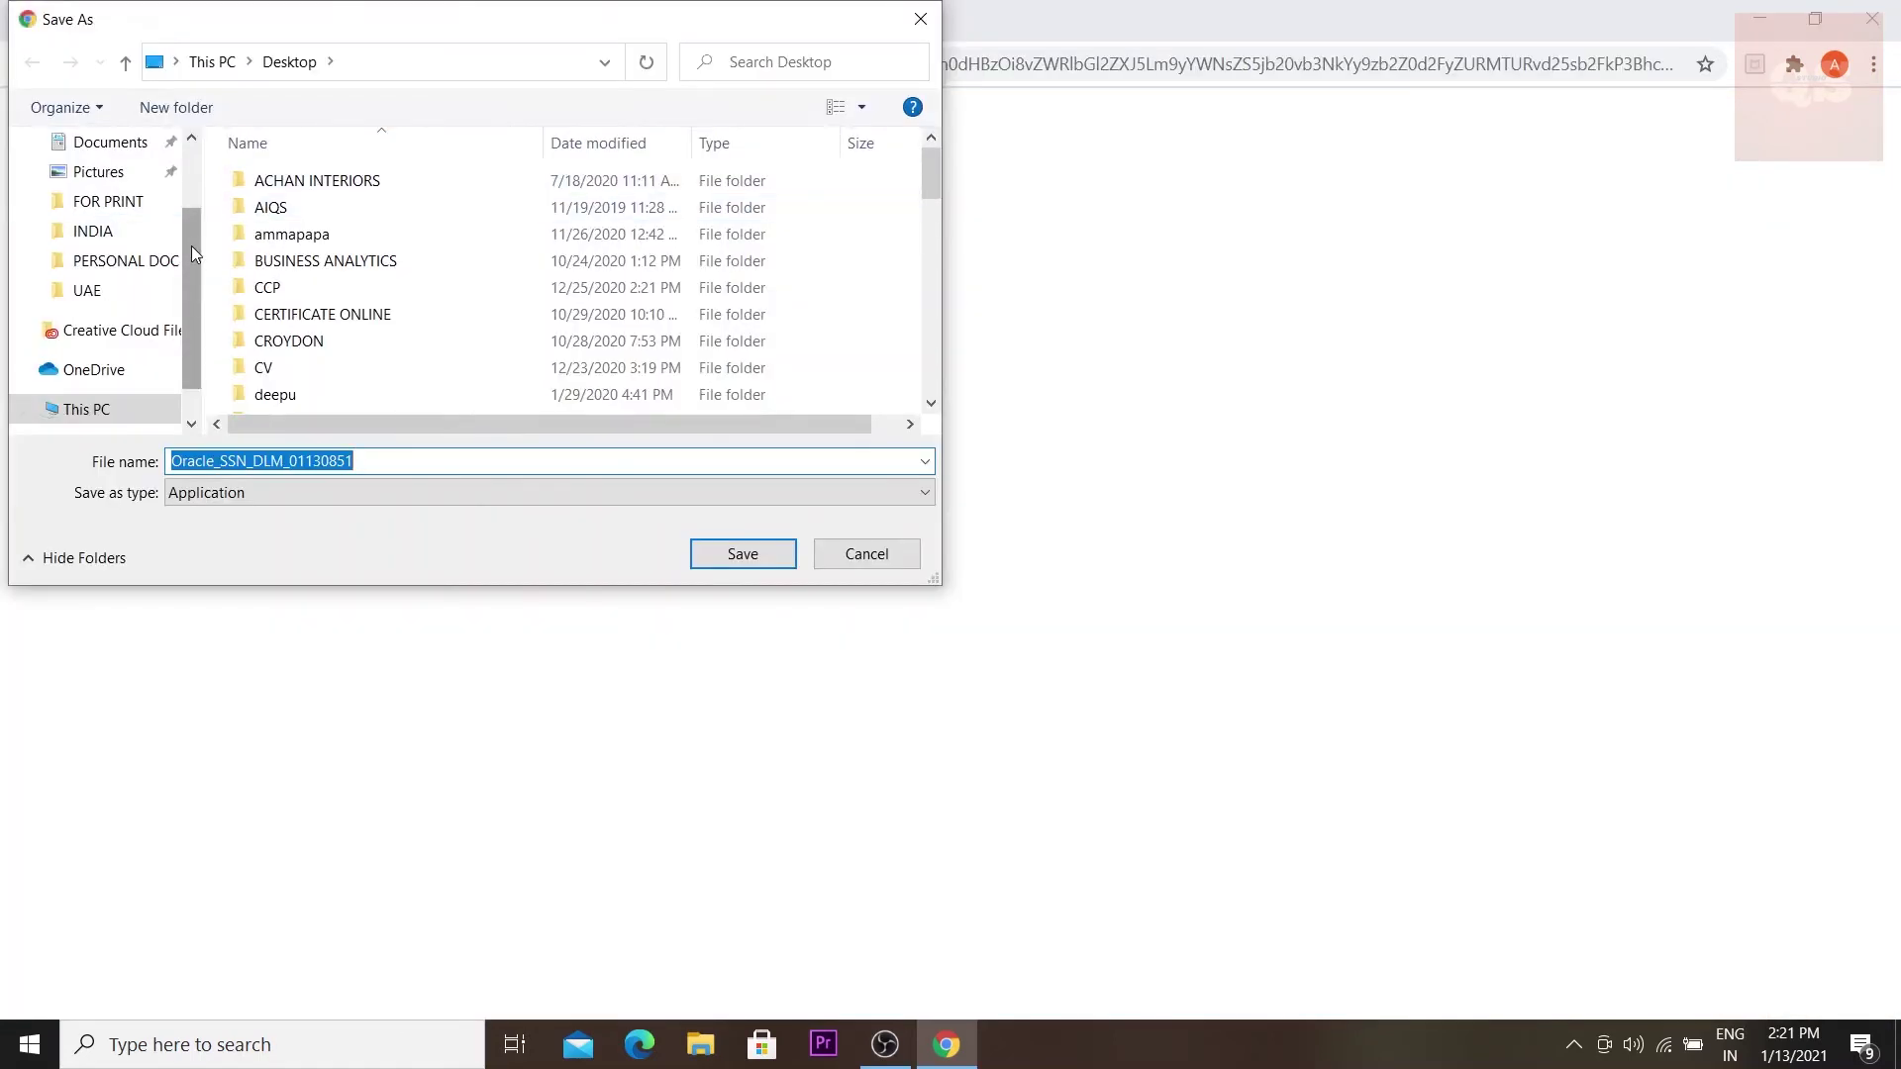
left_click_drag(192, 245, 193, 184)
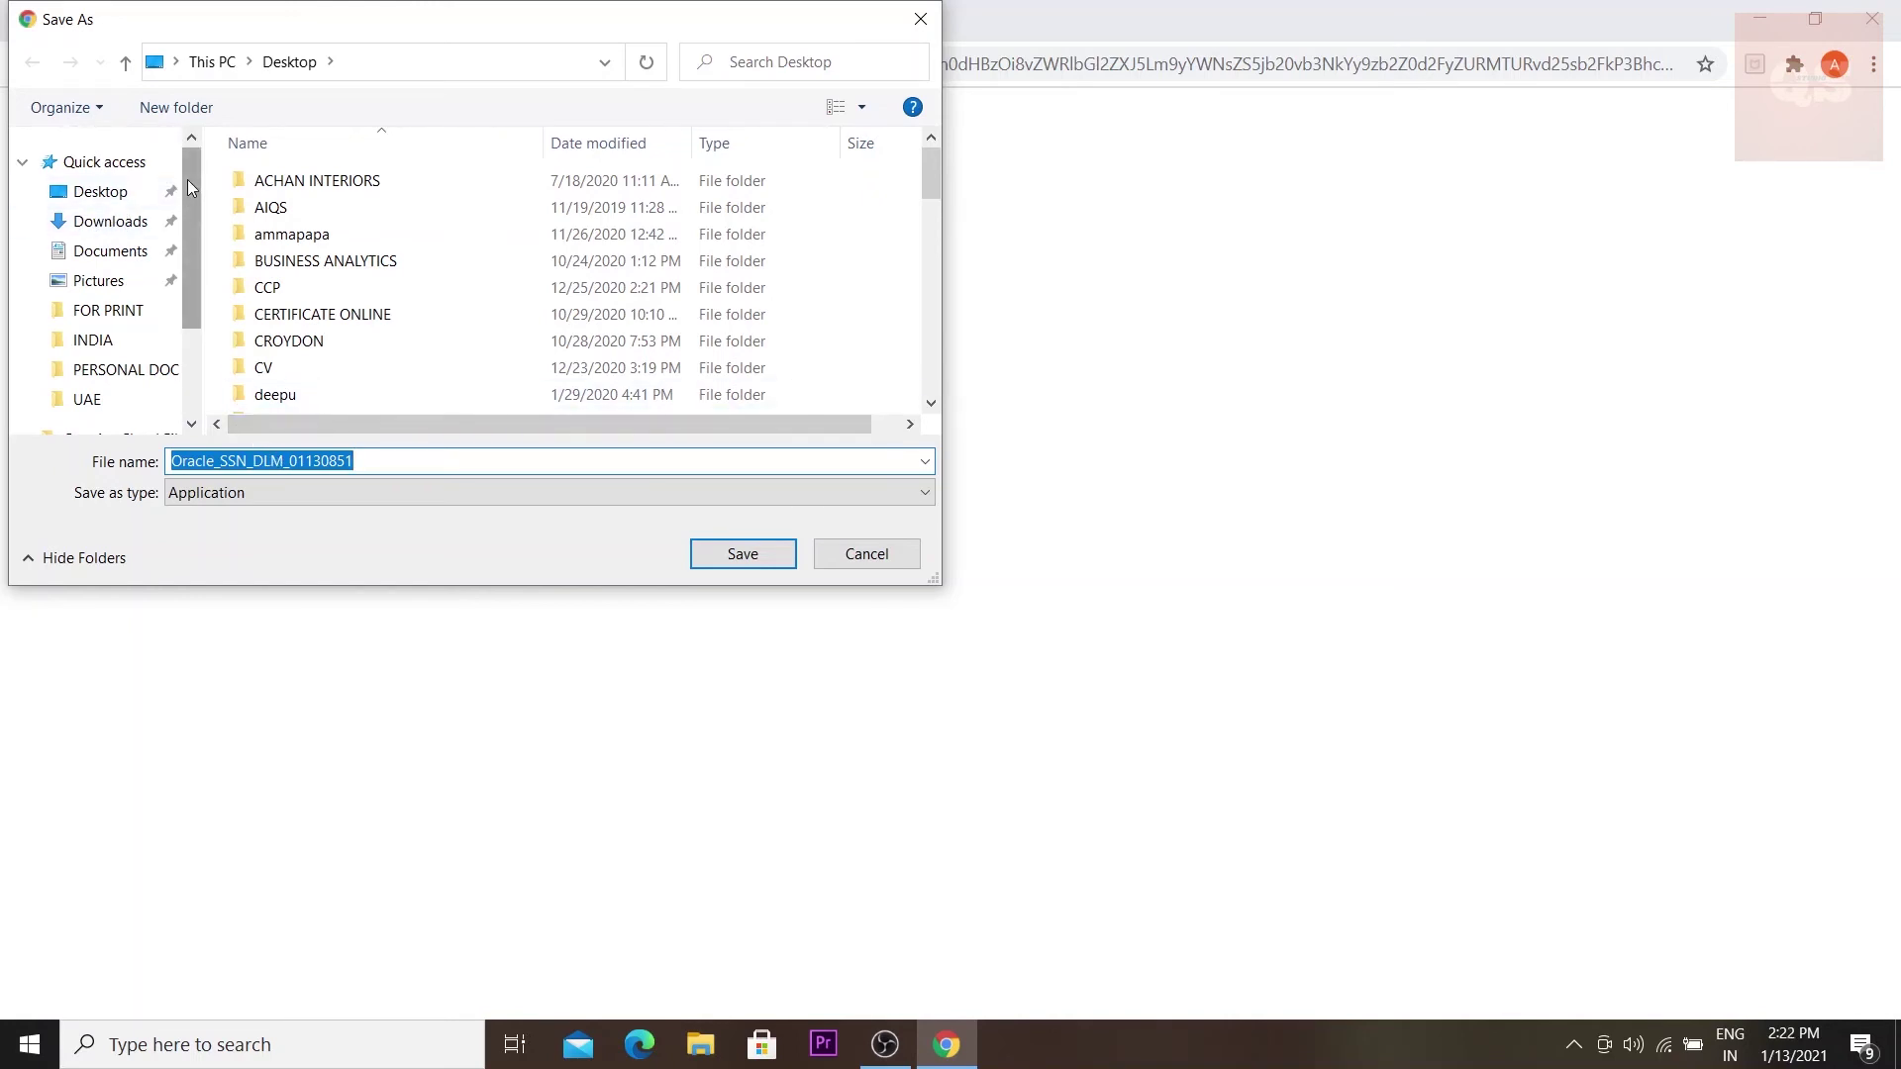
mouse_move(187, 181)
left_mouse_down()
mouse_move(188, 218)
mouse_move(188, 174)
left_mouse_up()
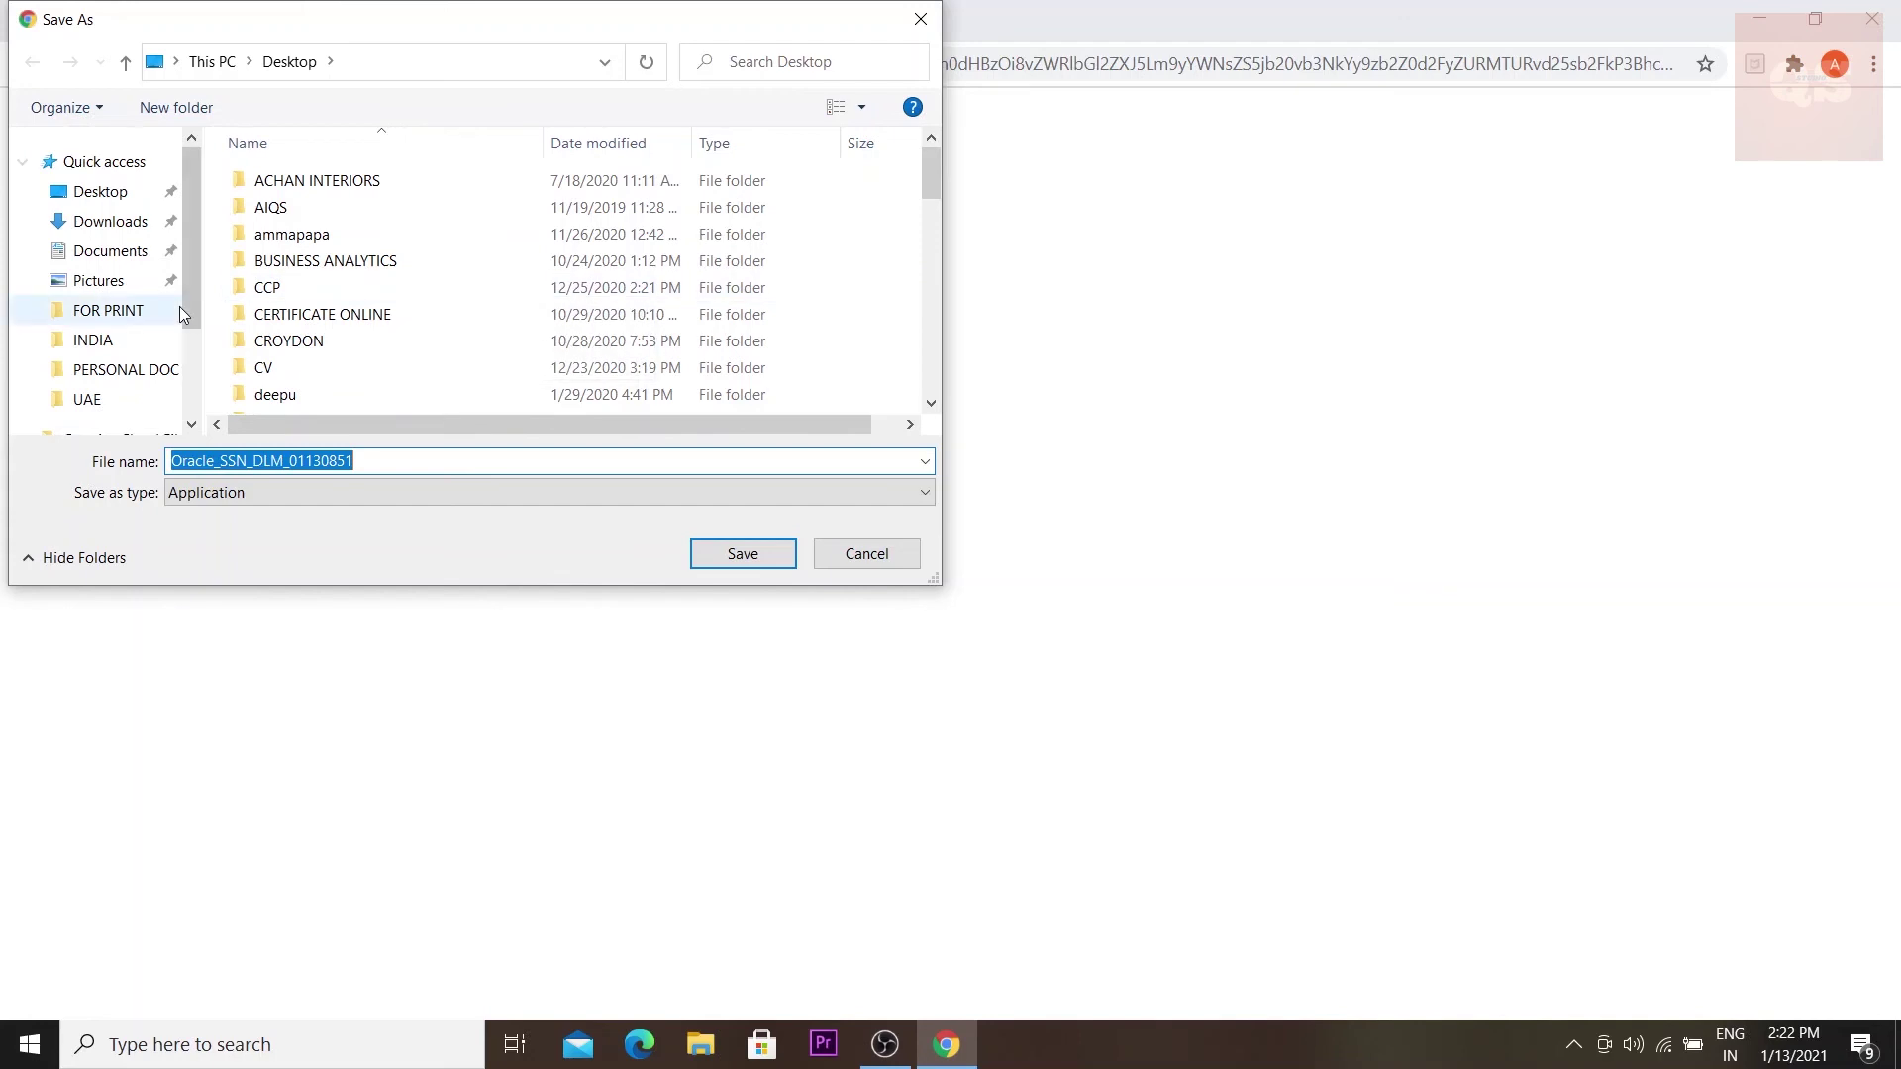
left_click(919, 22)
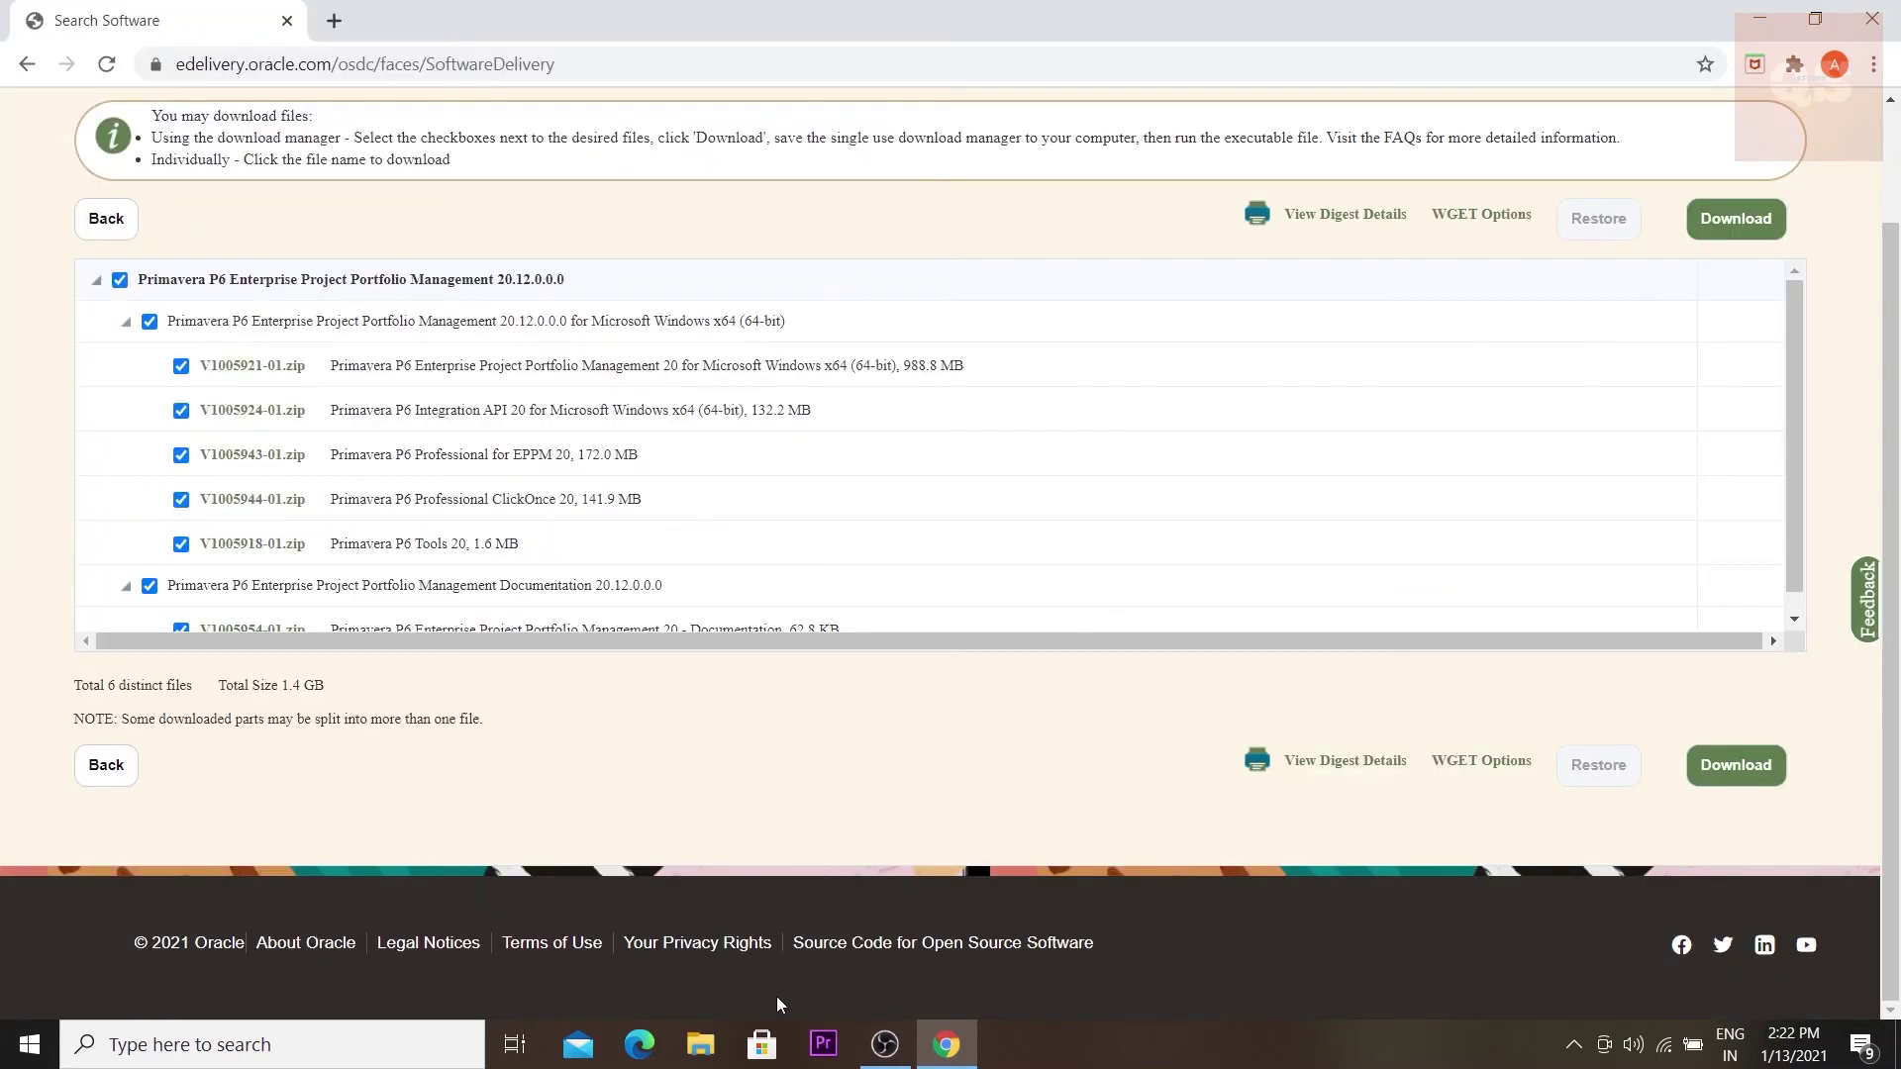
Step: Show the D:\softwares folder and select the Oracle_SSN_DLM_01071702 download manager
left_click(709, 1047)
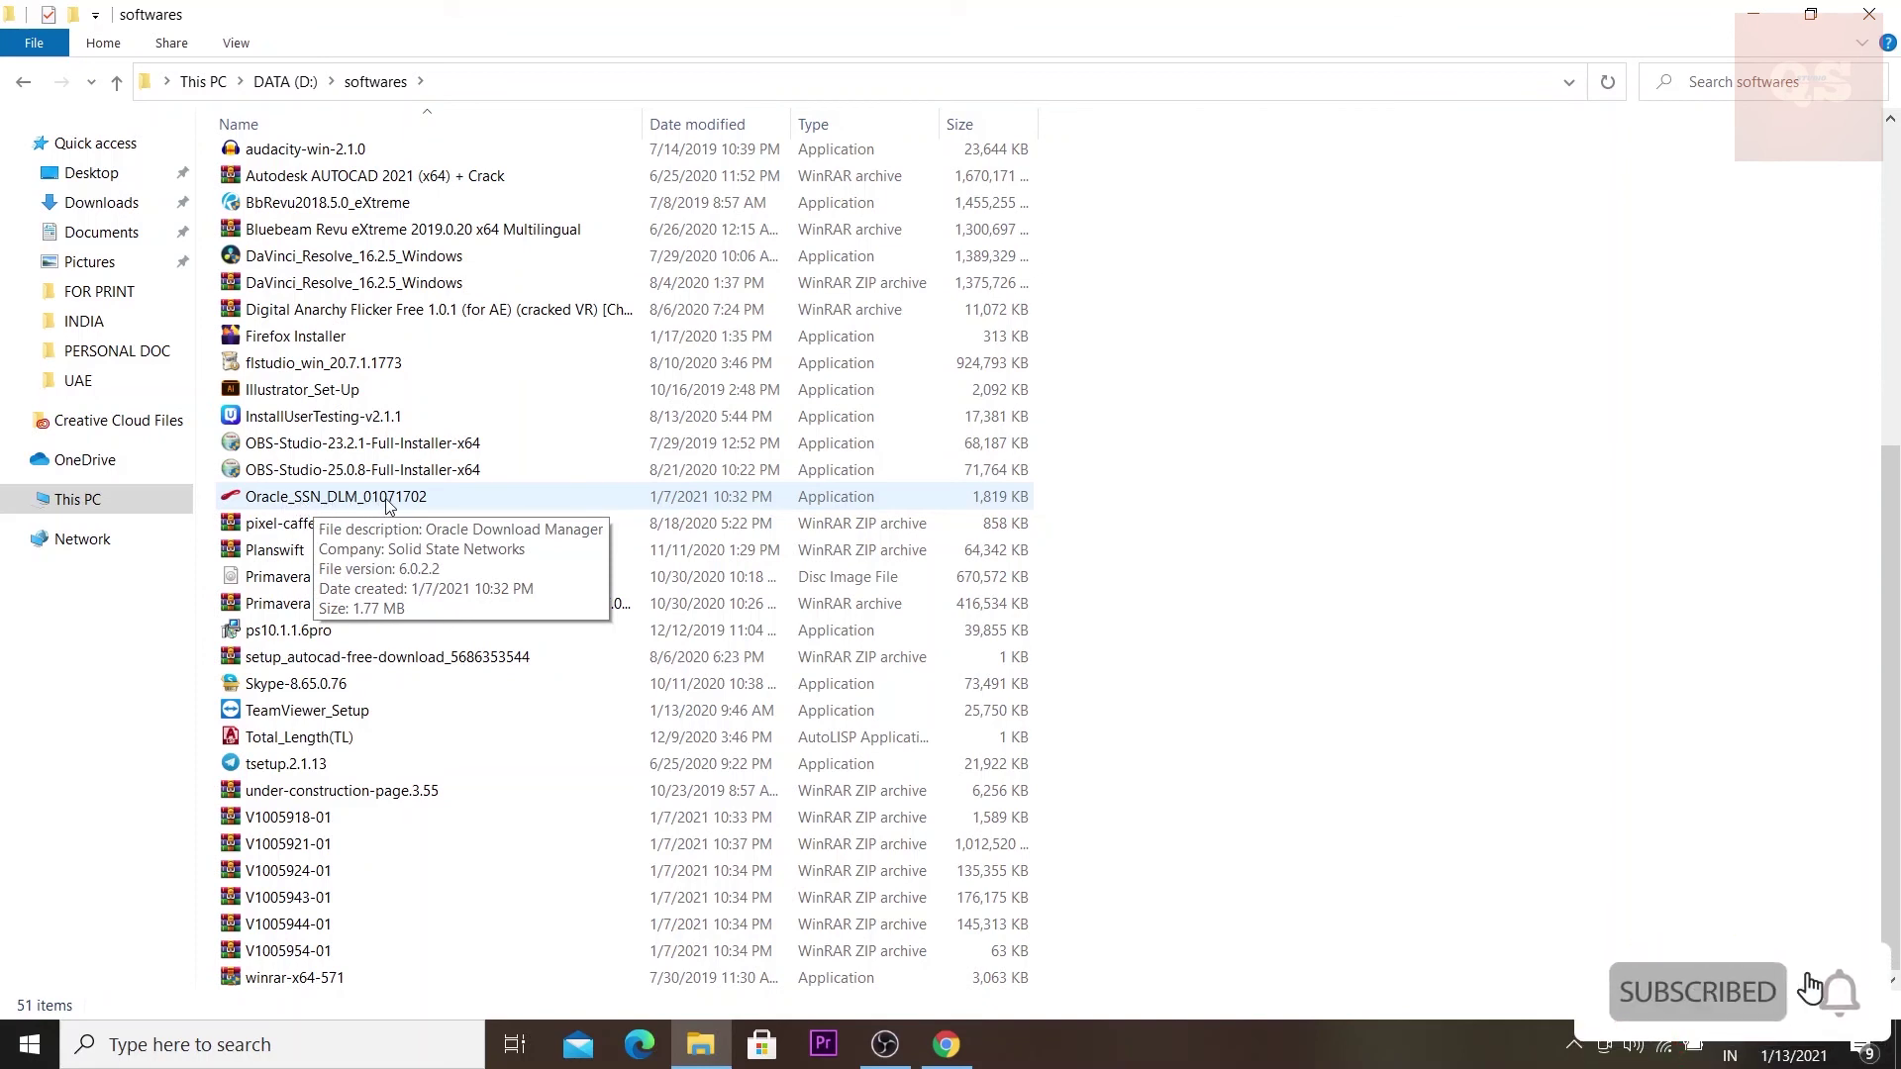
left_click(369, 507)
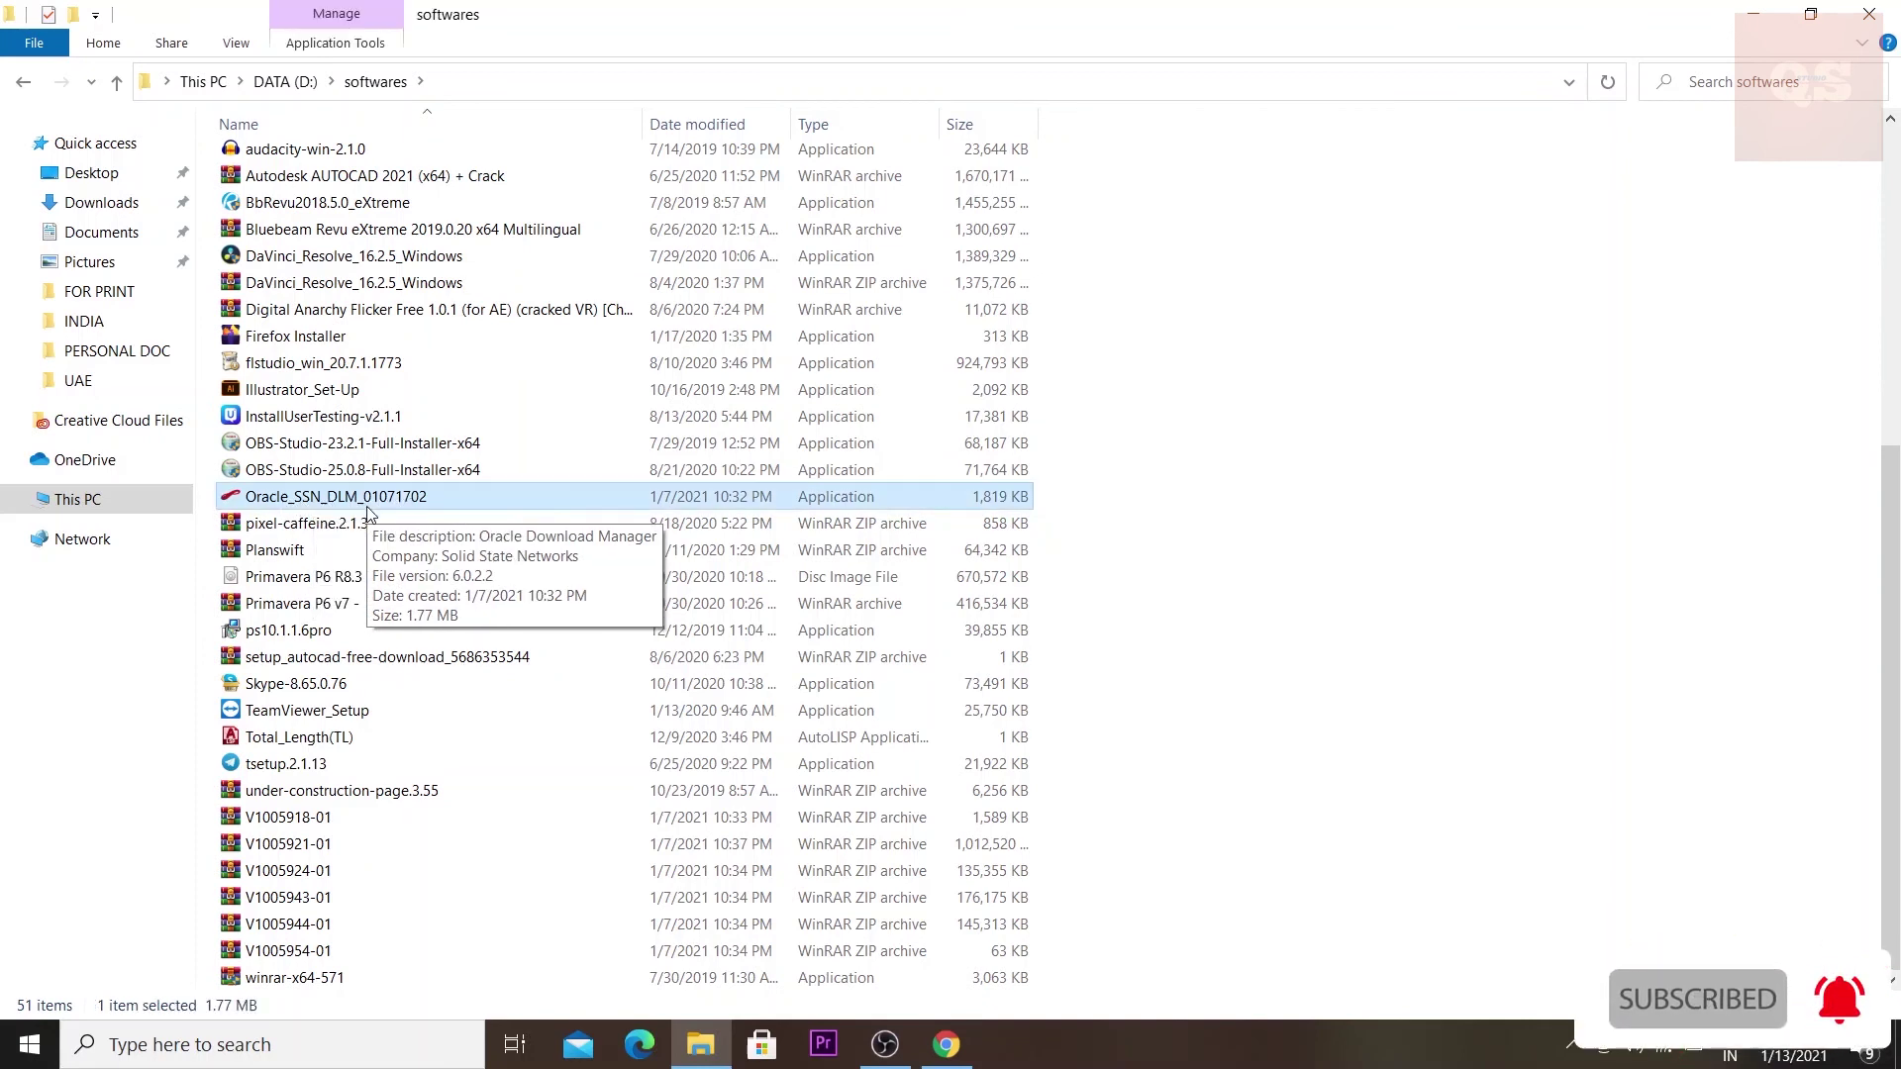